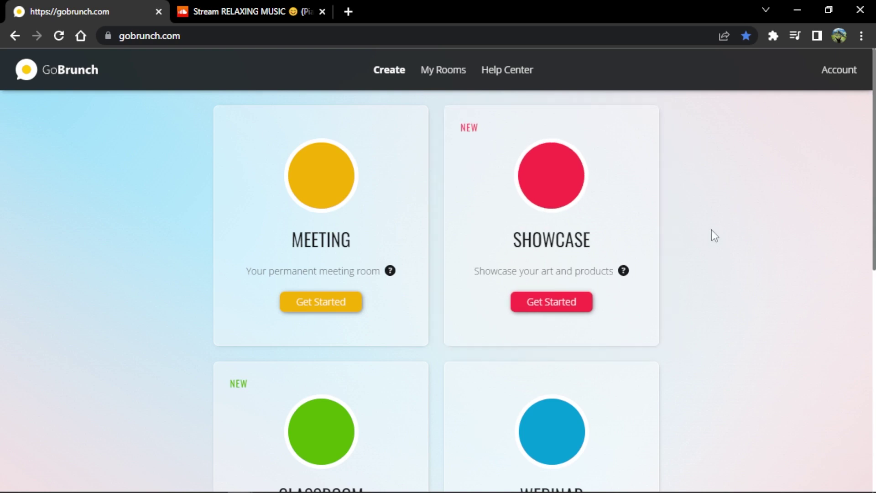
scroll(713, 235, down, 3)
scroll(713, 236, down, 2)
scroll(714, 236, down, 2)
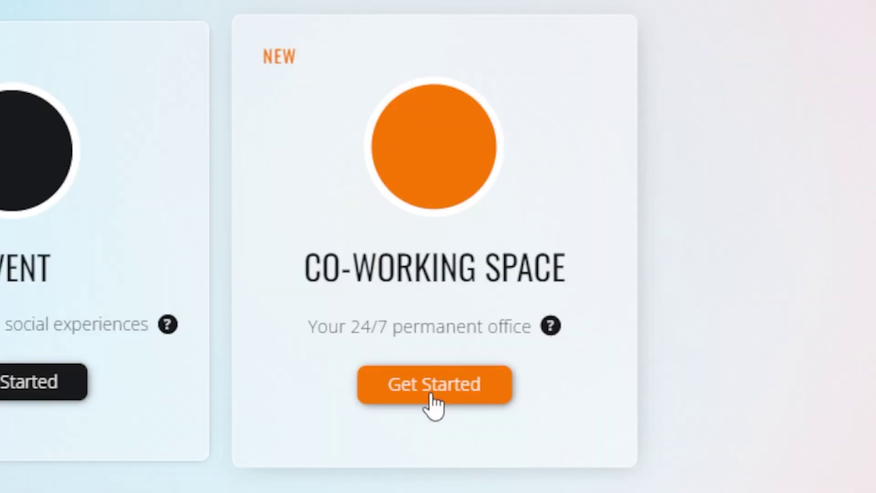
Step: Create the co-working space 'Angela's Office' with no secret key and the Morning Cafe layout
click(431, 395)
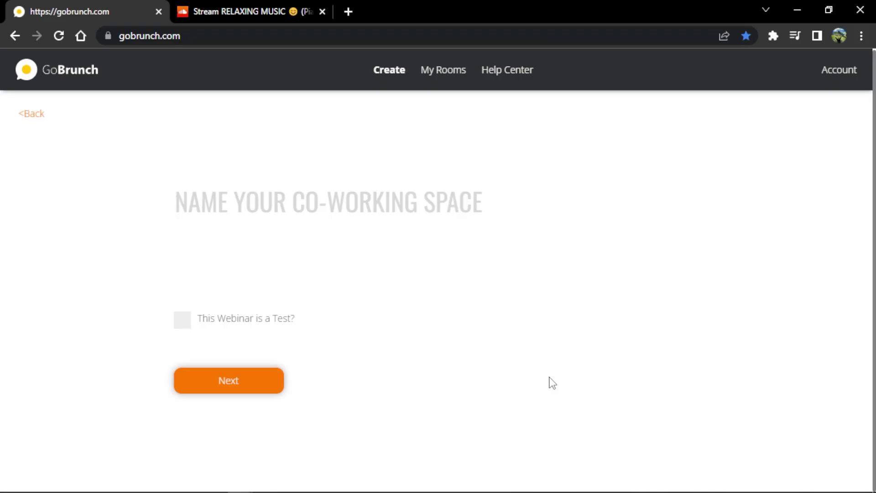
text(ANGELA'S OFFICE)
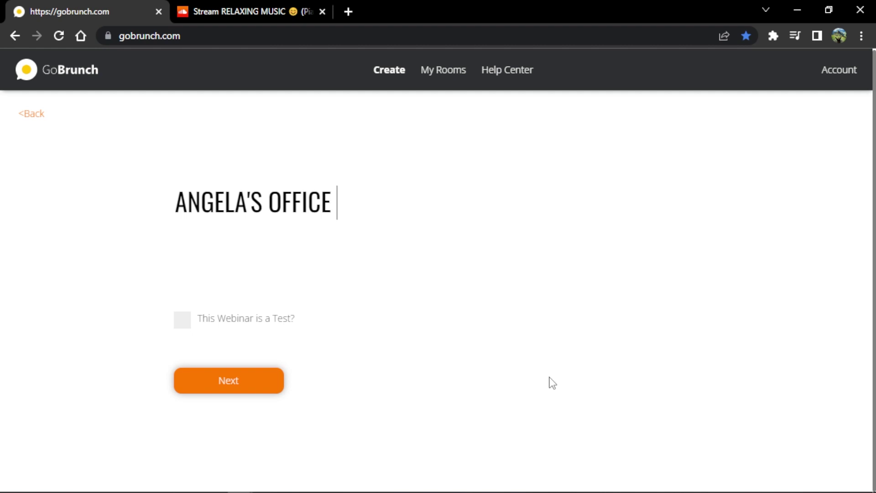
click(266, 391)
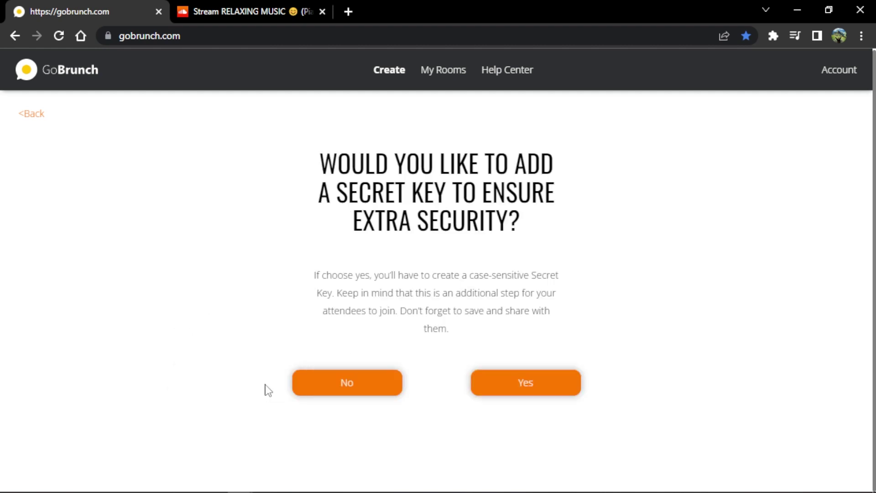
click(349, 387)
click(540, 378)
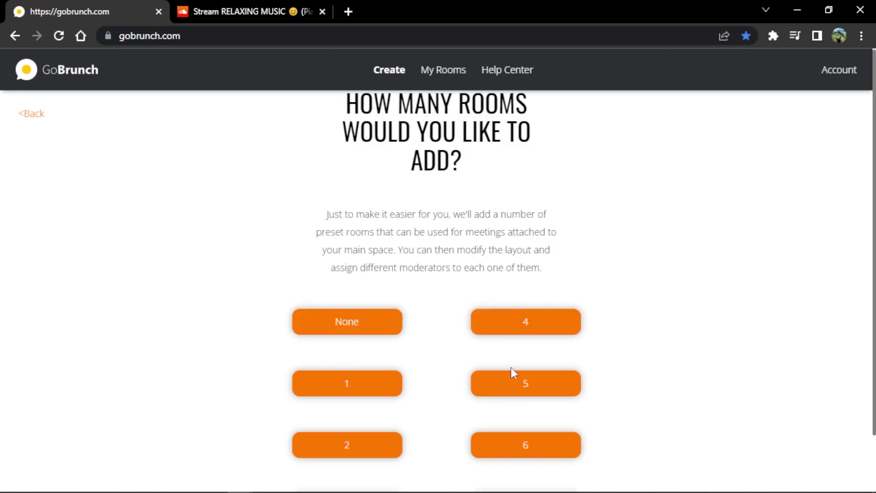
click(355, 391)
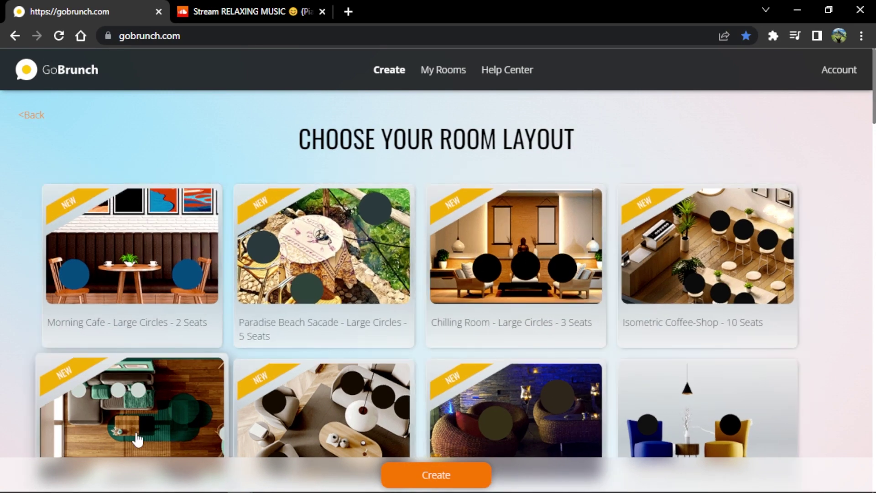
click(155, 256)
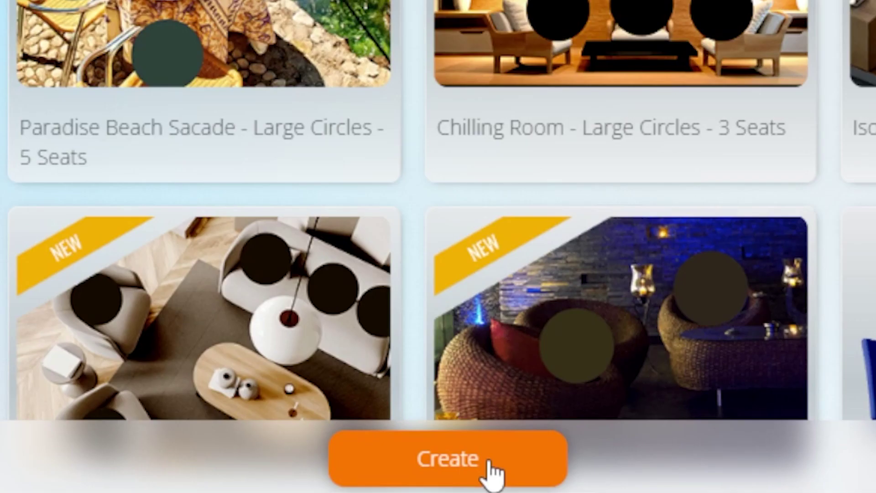
click(488, 461)
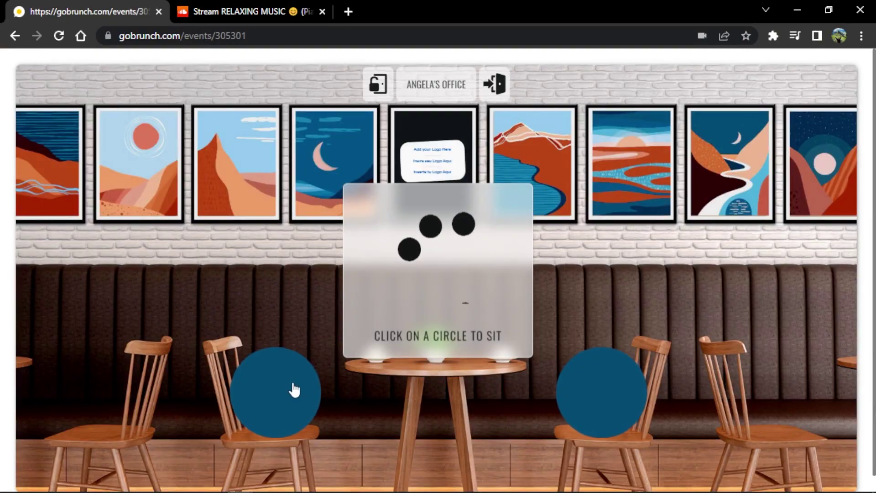
Step: Sit in the left circle, move the chat panel aside, and open This Room's background editor
click(292, 388)
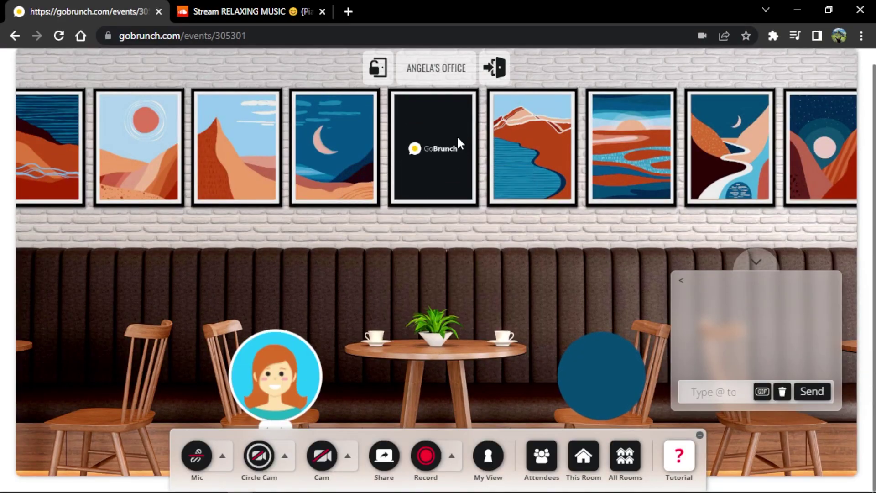
drag(759, 333, 697, 207)
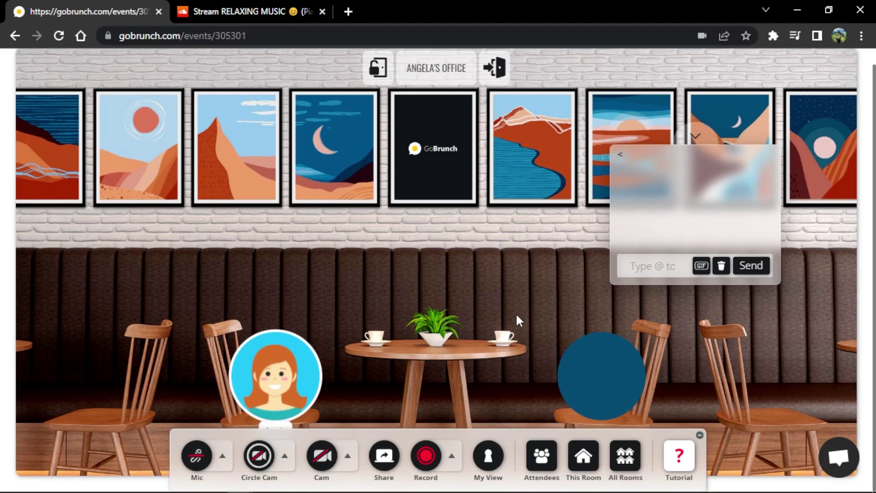
click(584, 457)
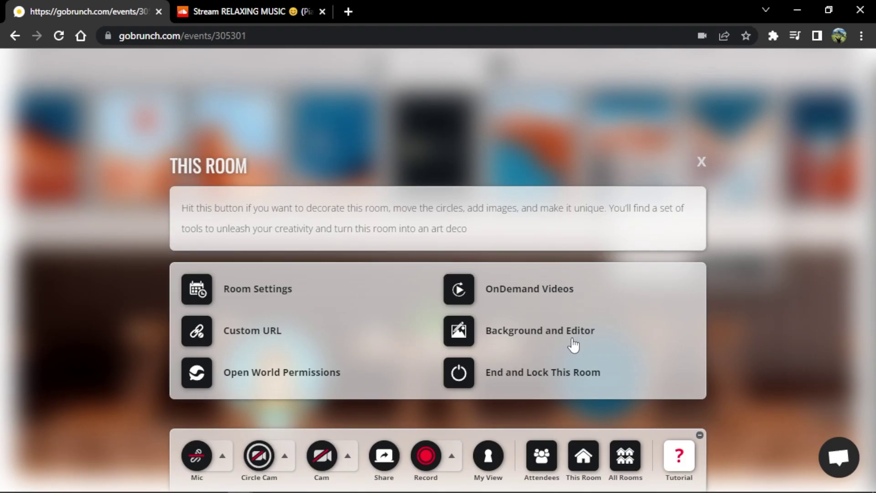
click(571, 339)
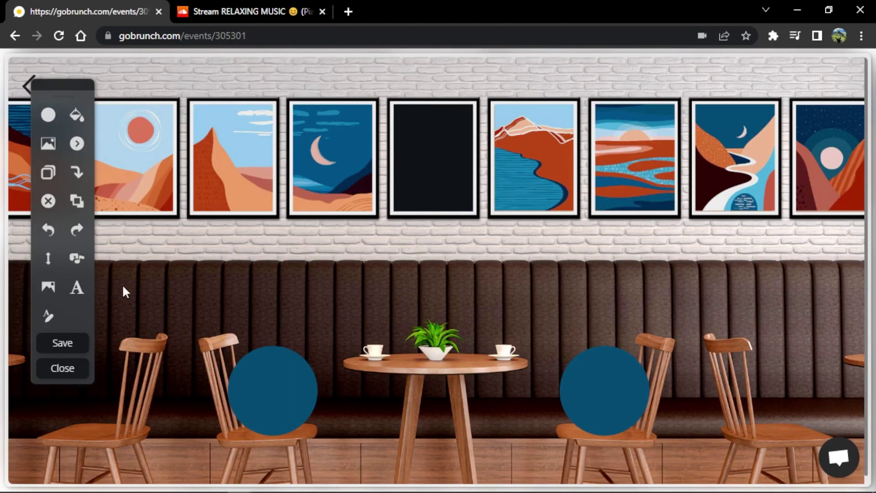
Step: Upload the office image from the Virtual Office folder as the room background
click(48, 287)
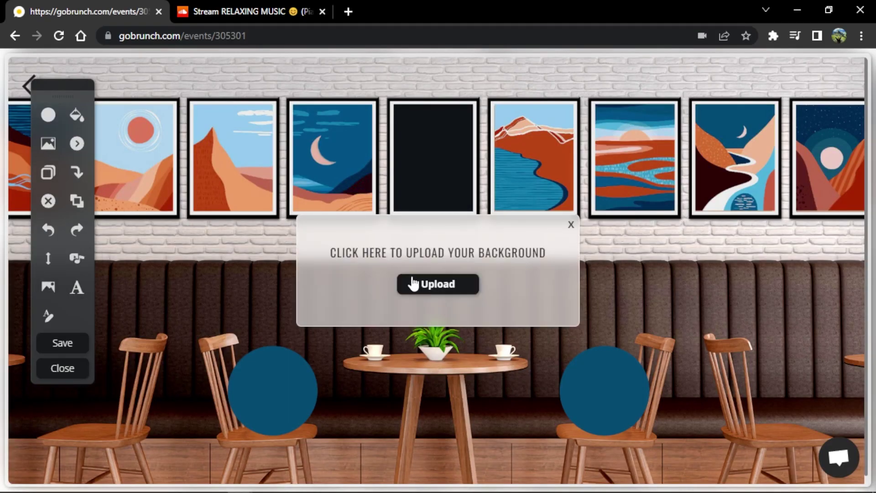
click(438, 284)
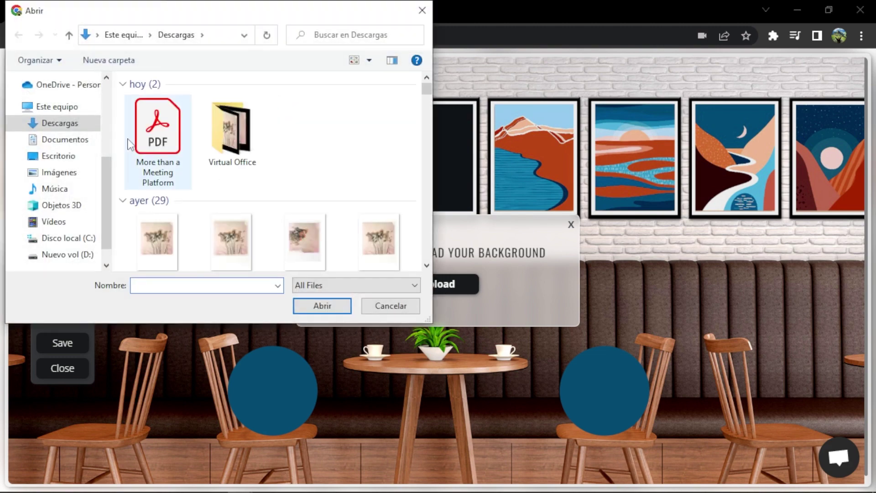
double_click(205, 126)
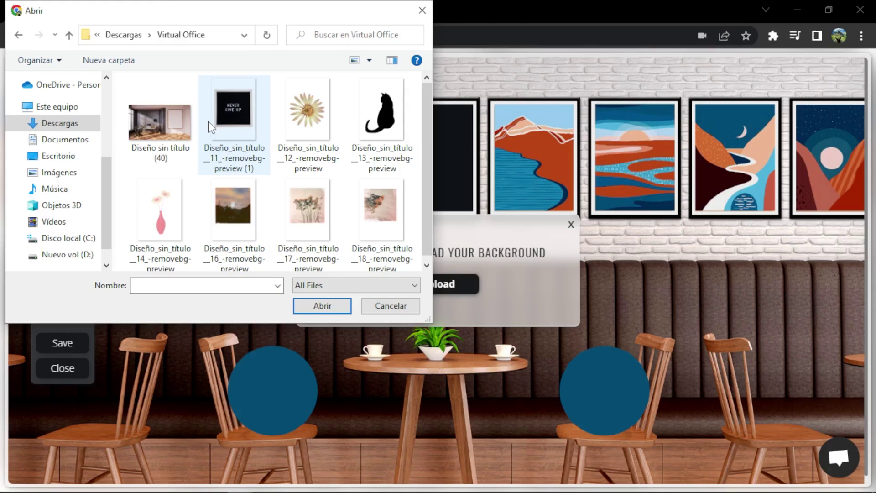
double_click(143, 143)
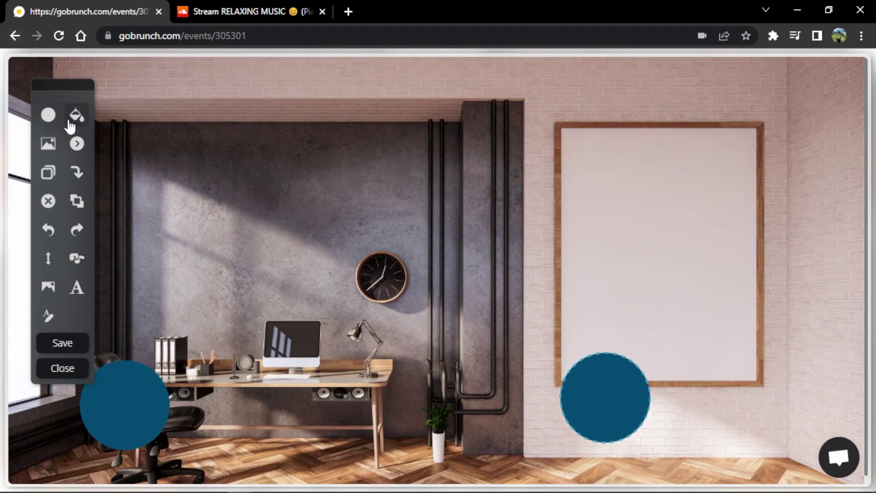
Step: Add a third seat circle beside the right one and colour a circle with the floor's tan
click(48, 116)
mouse_move(157, 116)
mouse_down()
mouse_move(702, 385)
mouse_move(711, 409)
mouse_up()
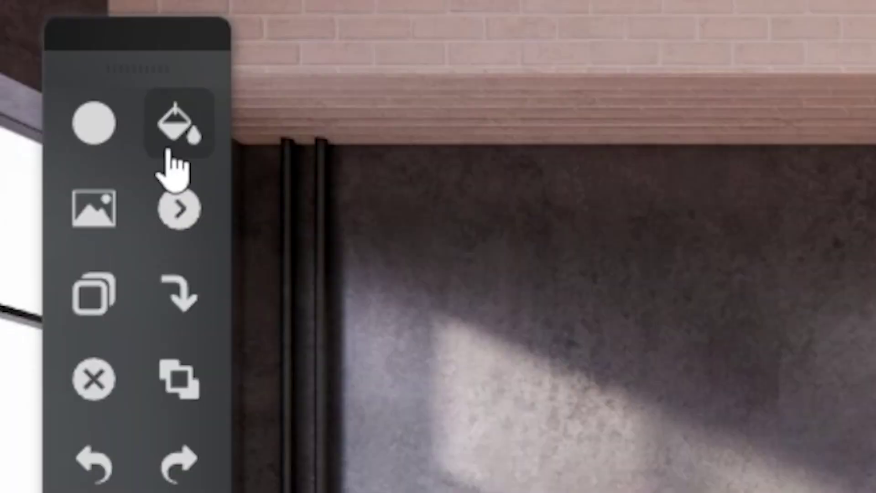
click(425, 269)
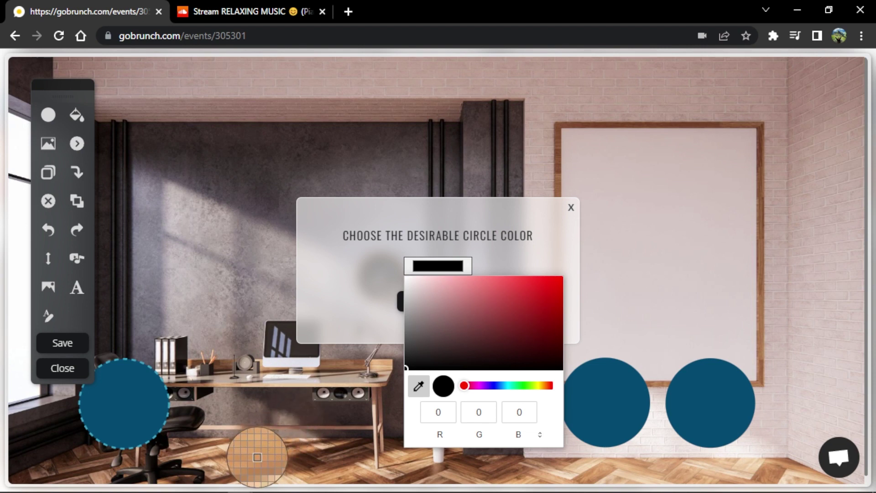
click(257, 456)
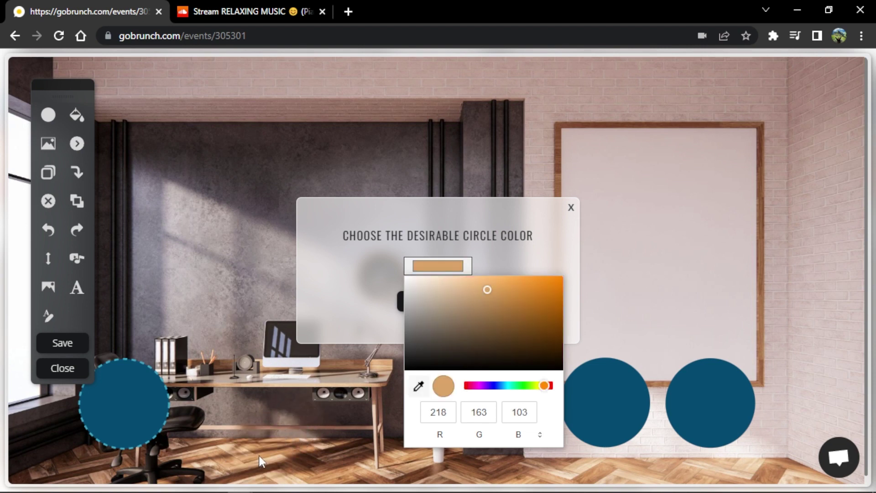
click(330, 318)
click(404, 306)
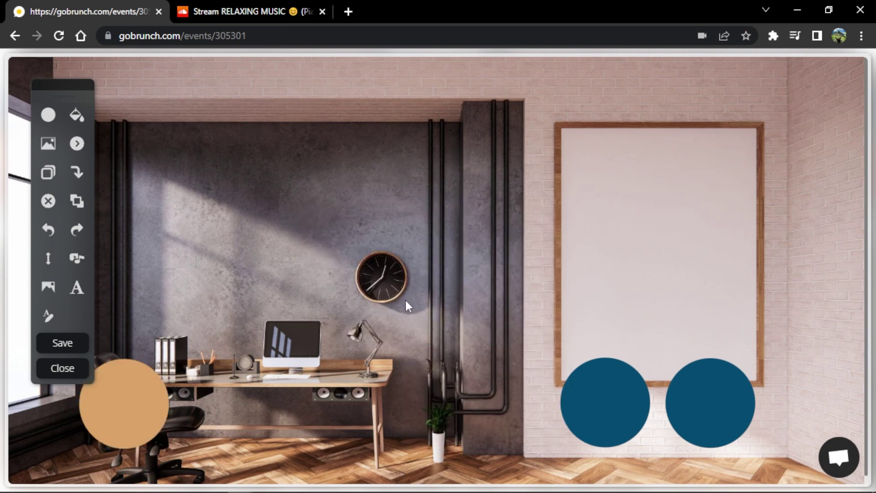
Step: Recolour the remaining teal circles with the same sampled tan
click(77, 115)
click(438, 267)
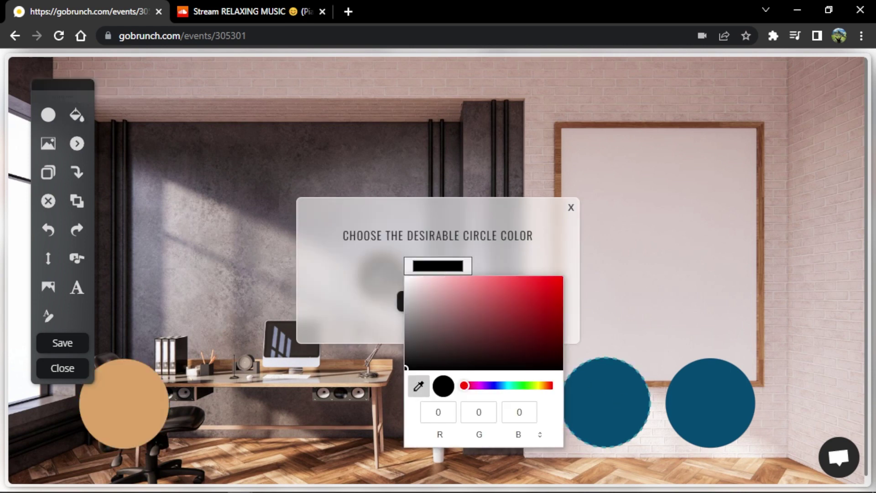
click(121, 415)
click(327, 283)
click(438, 301)
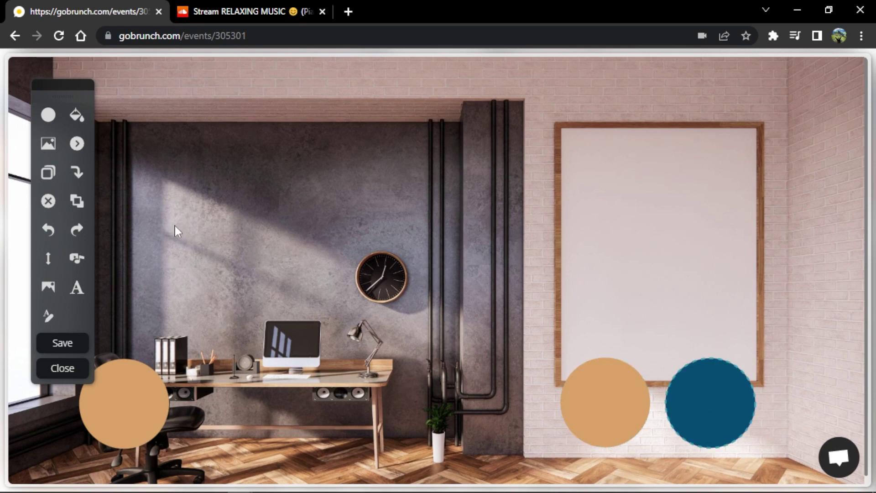
click(77, 115)
click(439, 267)
click(417, 386)
click(134, 402)
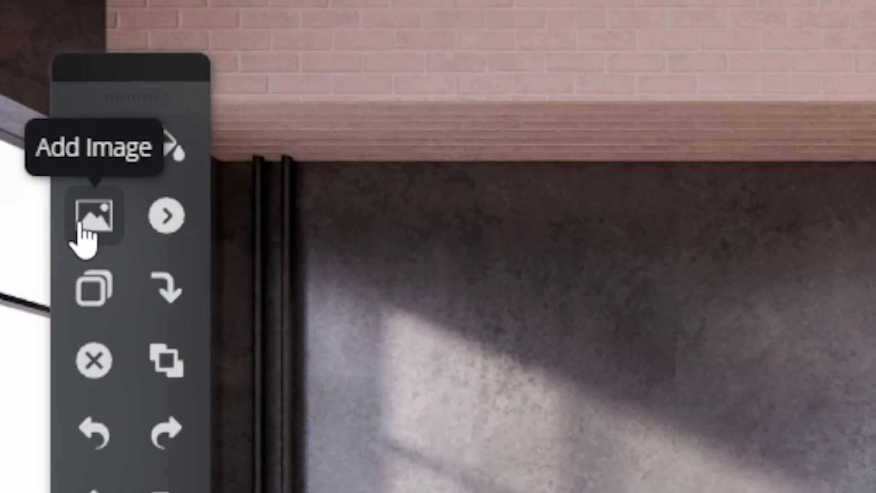
Step: Upload the NEVER GIVE UP letter-board image and shrink it above the desk
click(81, 228)
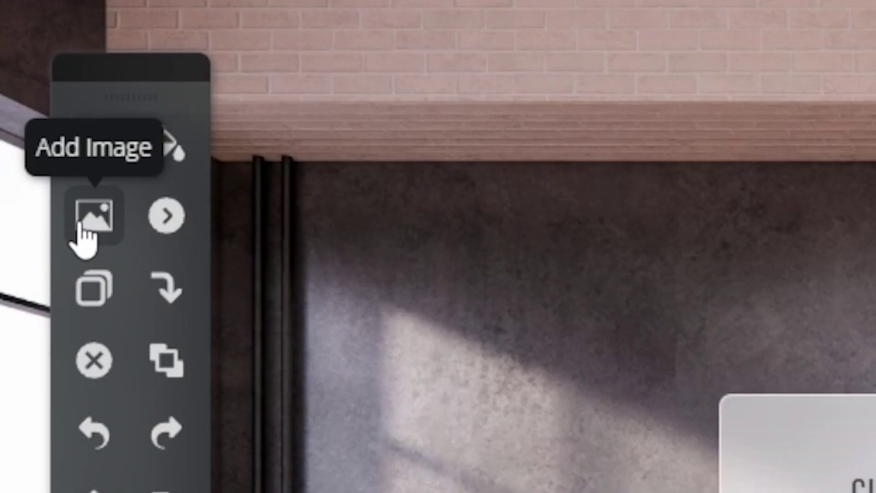
click(443, 290)
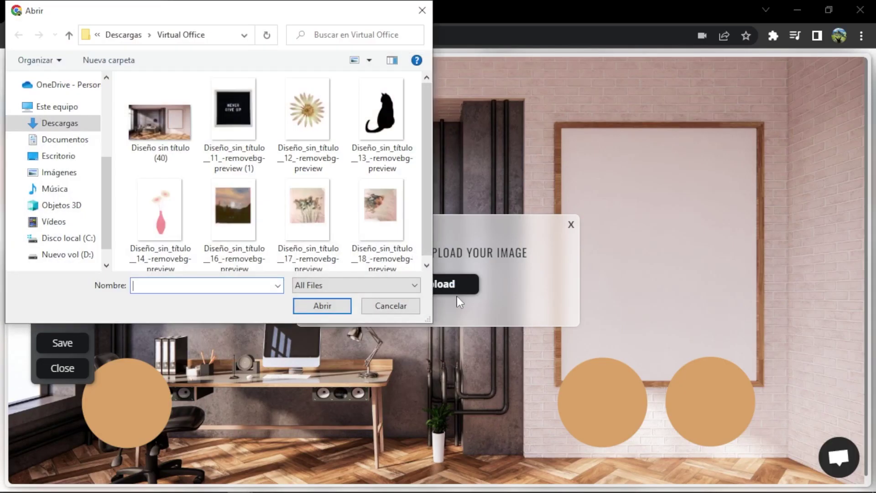
click(238, 110)
double_click(252, 118)
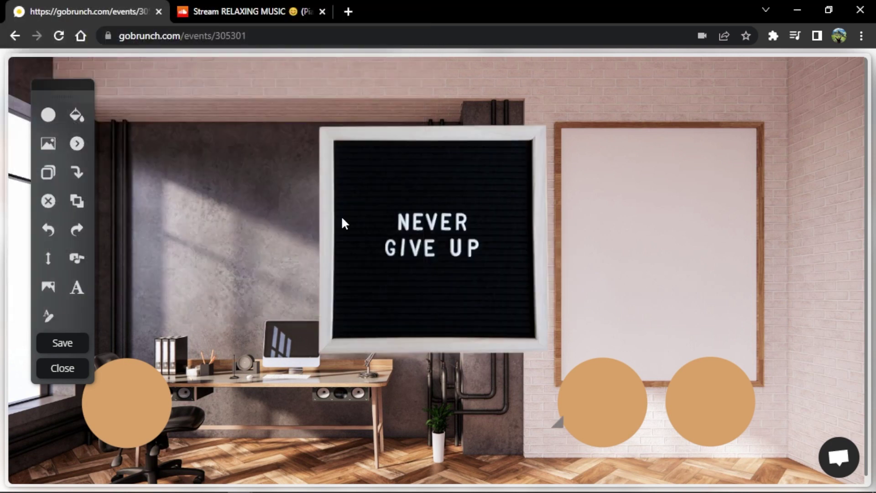
drag(449, 420, 330, 272)
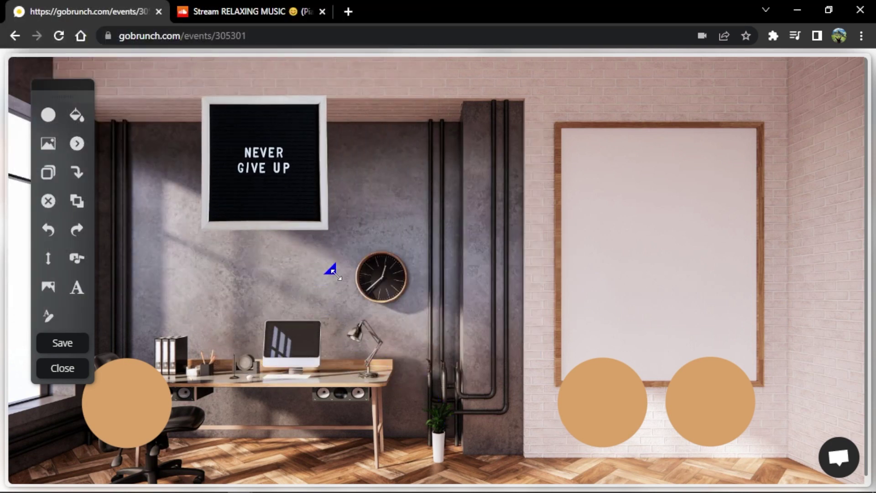
Step: Upload the daisy picture and shrink it to a small flower near the ceiling
click(49, 145)
click(426, 287)
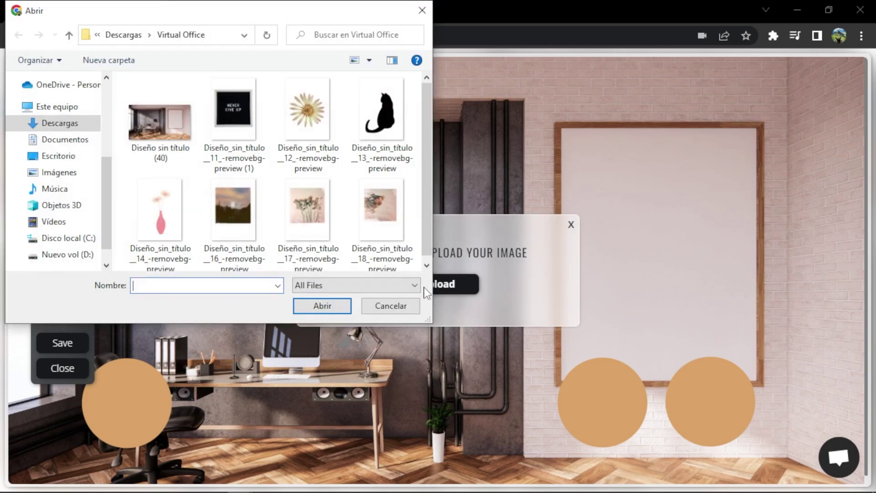
double_click(306, 125)
drag(550, 446, 361, 149)
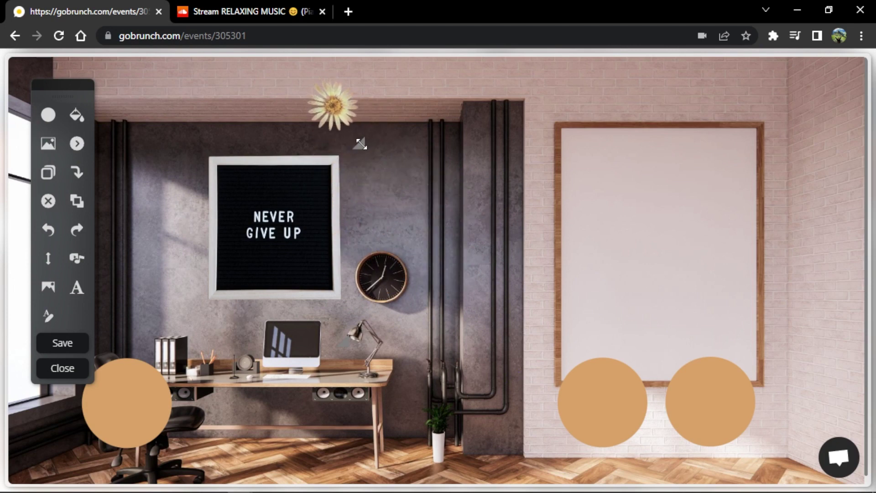
Step: Add a second daisy and shrink it to a small flower
click(48, 144)
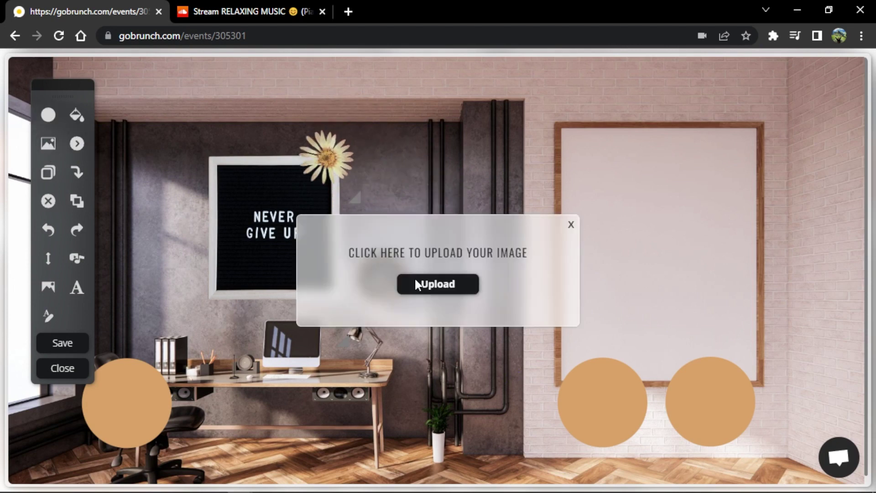
click(418, 286)
drag(600, 348, 335, 127)
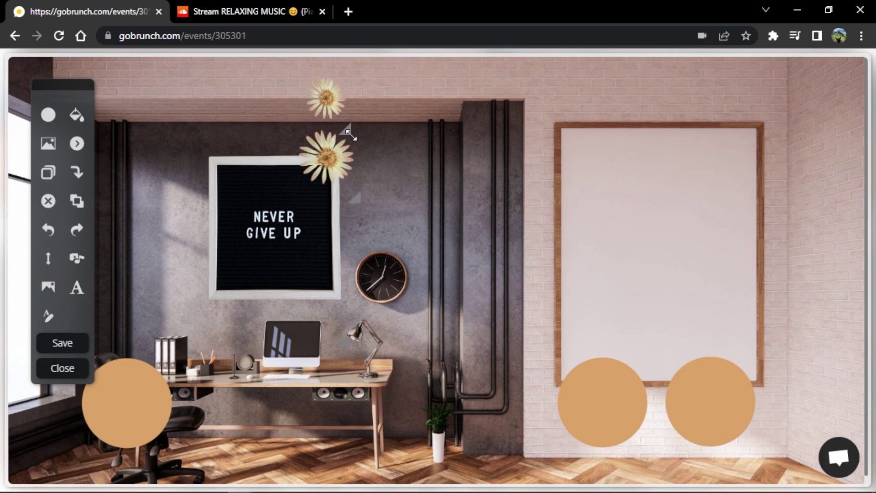
Step: Upload the flower photo and place it, shrunk, beside the letter board
click(48, 144)
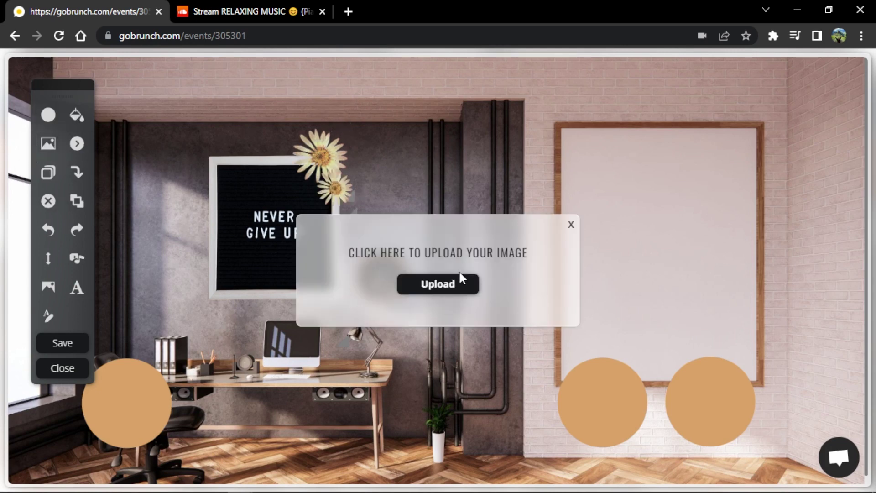
click(454, 286)
click(308, 206)
click(376, 211)
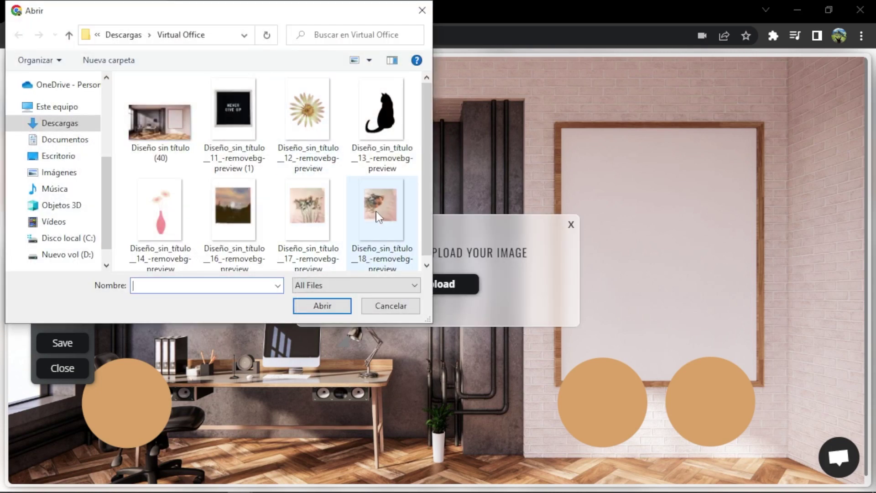
double_click(376, 212)
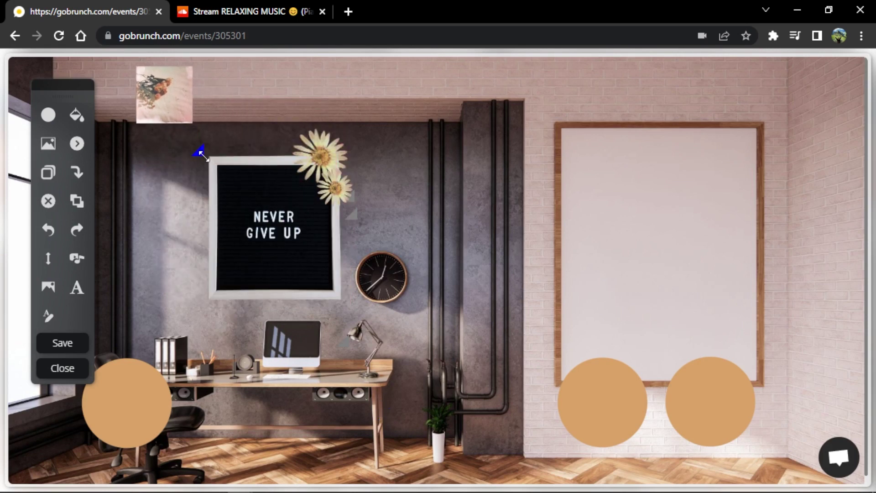
drag(161, 101, 164, 190)
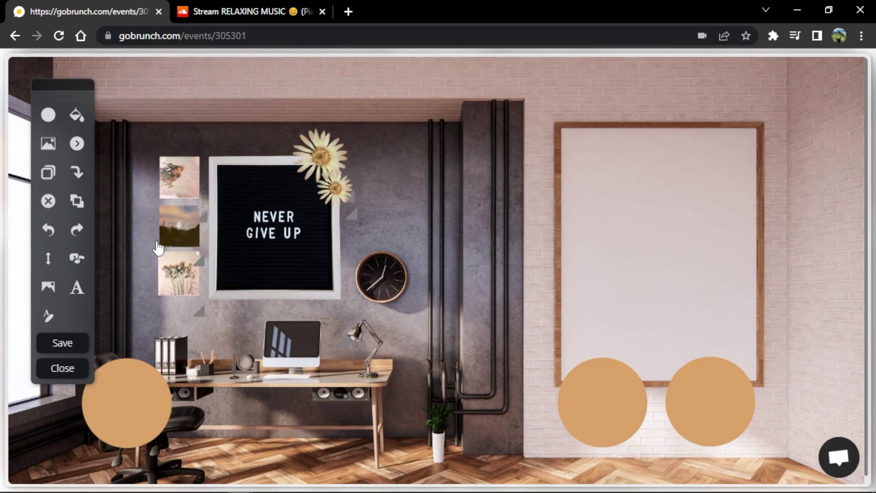
Step: Upload the pink vase, shrink it, and set it on the desk by the monitor
click(48, 143)
click(437, 284)
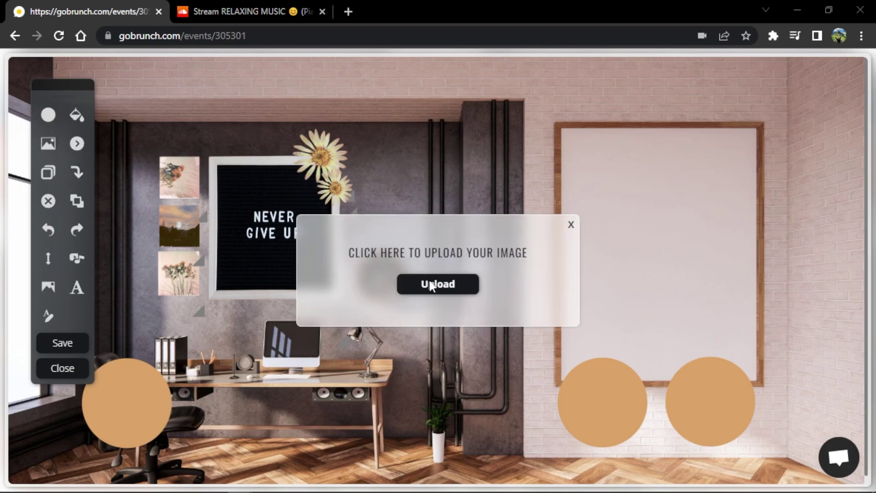
double_click(176, 205)
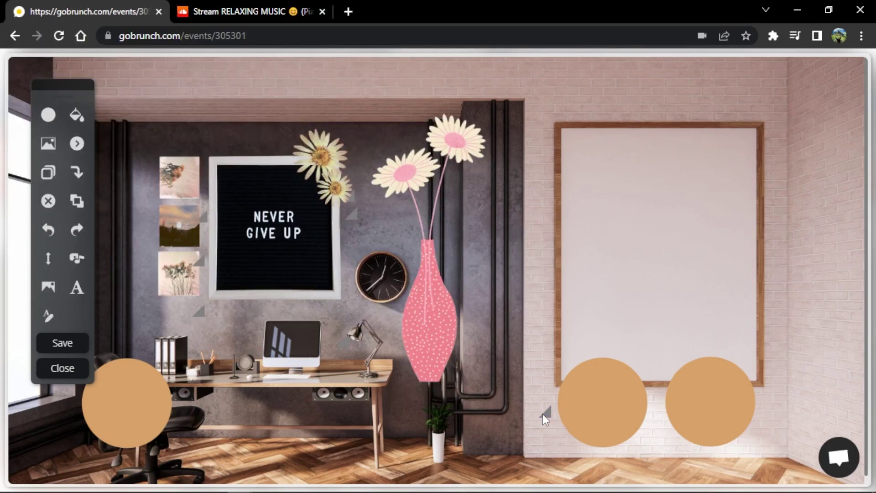
drag(544, 414, 360, 219)
drag(328, 171, 334, 370)
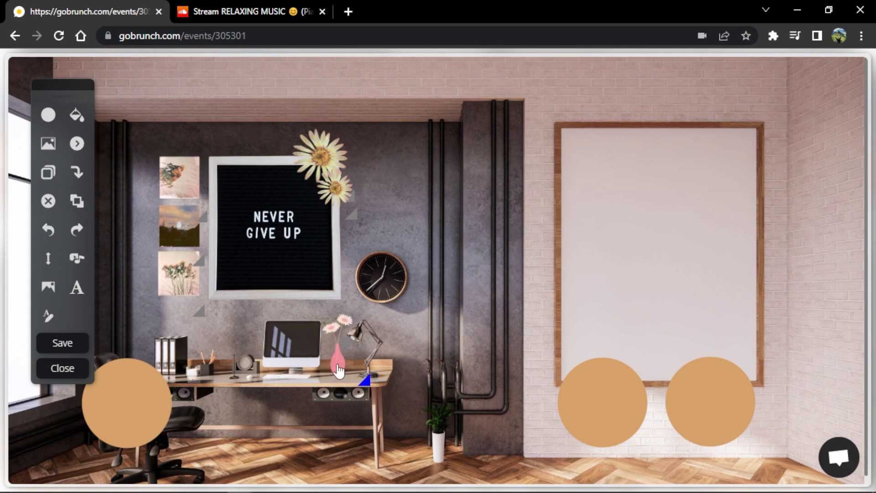
drag(339, 376, 335, 373)
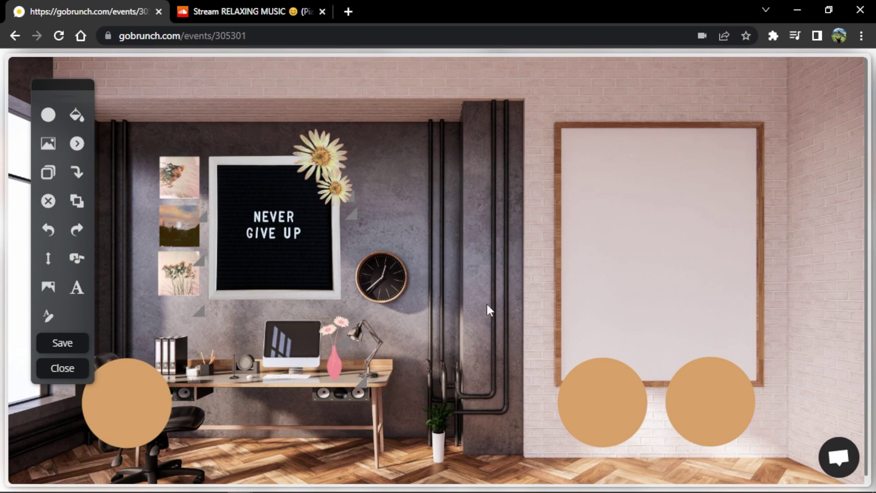
Step: Upload the black cat, shrink it, and place it on the floor beside the desk
click(48, 143)
click(442, 288)
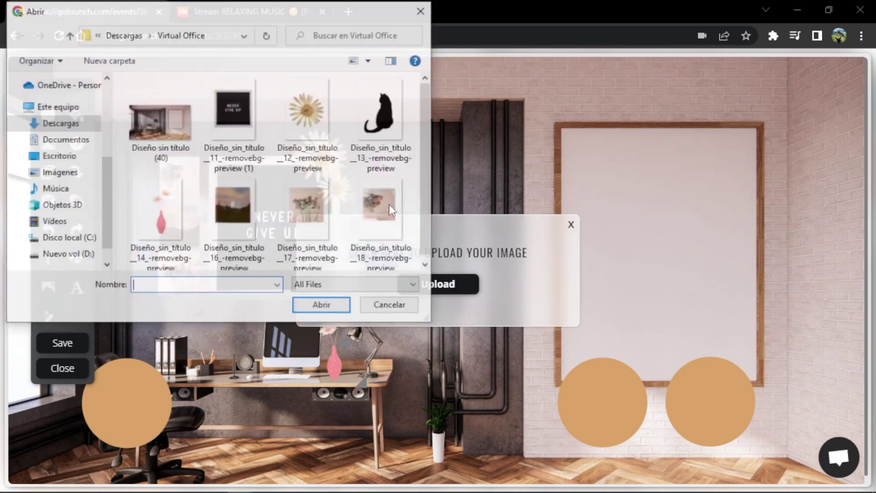
double_click(374, 130)
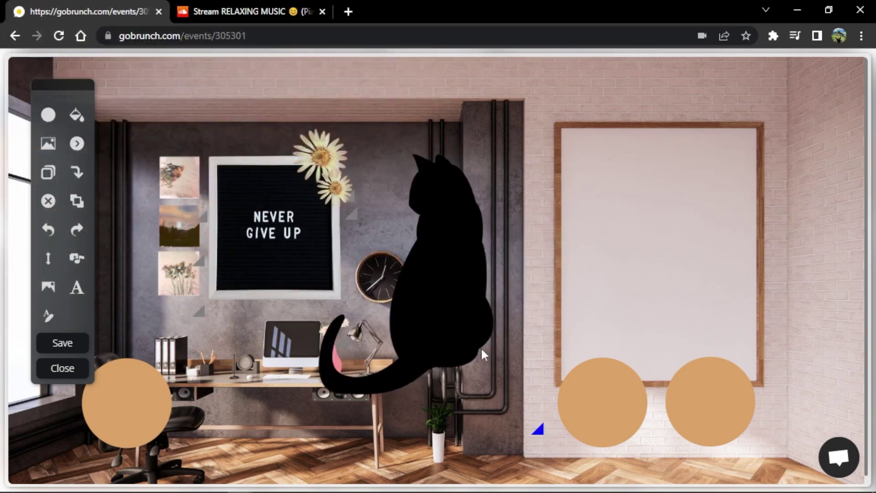
drag(539, 430, 330, 142)
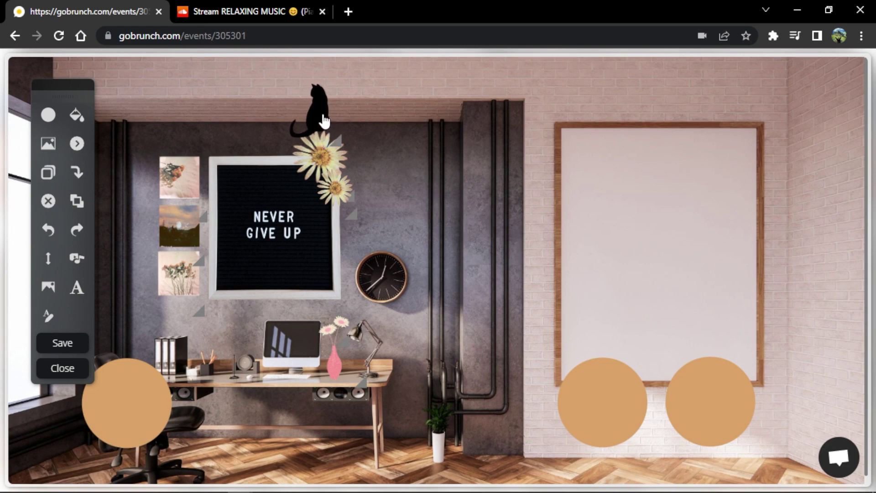
drag(324, 121, 398, 458)
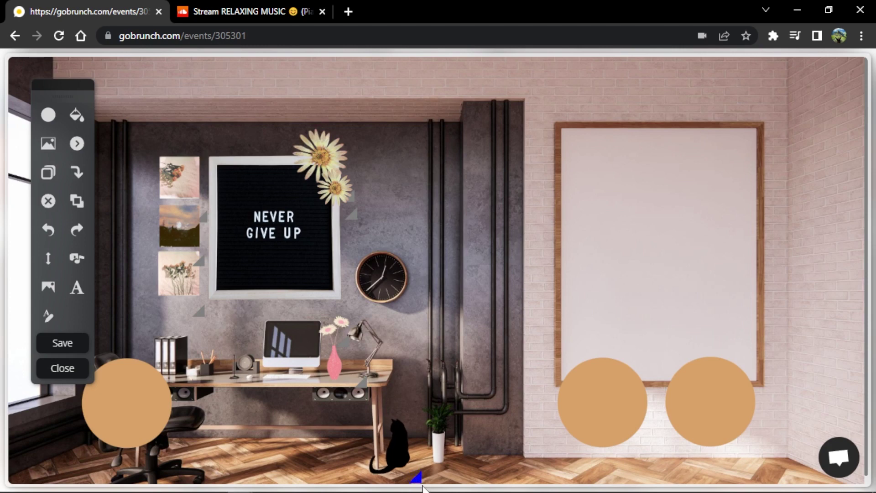
mouse_move(423, 484)
mouse_down()
mouse_move(413, 471)
mouse_move(422, 300)
mouse_move(466, 369)
mouse_move(401, 447)
mouse_up()
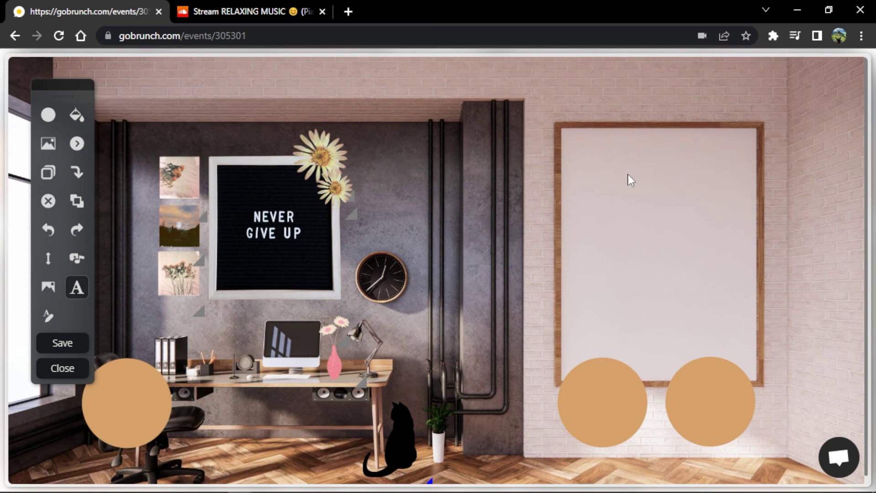
Step: Place 'Welcome!' above the whiteboard and style it maroon at size 38
click(629, 180)
text(Welcome!)
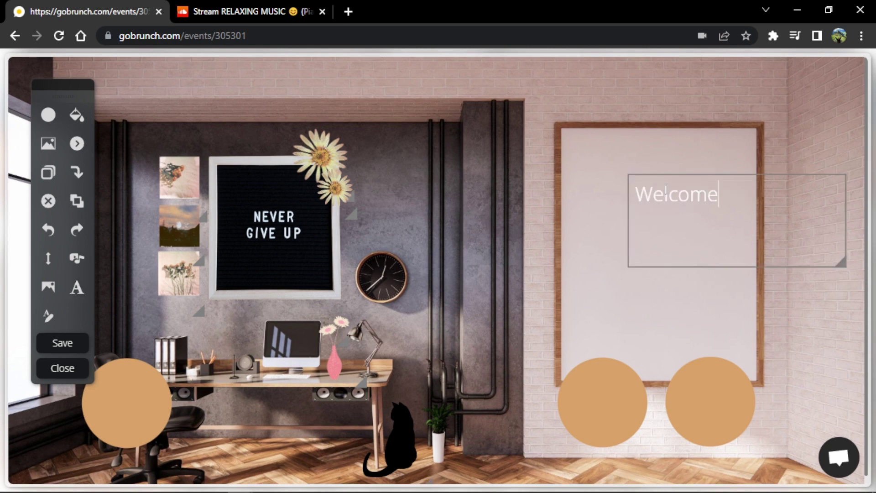
mouse_move(841, 262)
mouse_down()
mouse_move(727, 205)
mouse_move(672, 110)
mouse_up()
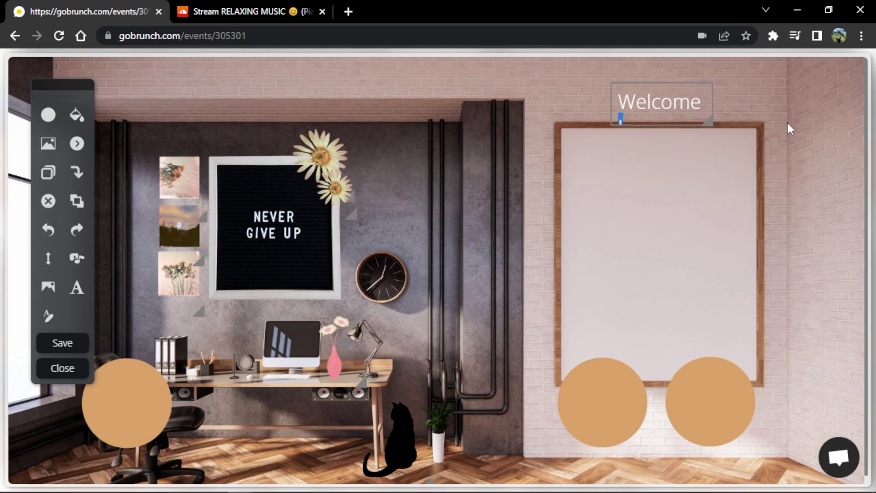
text(!)
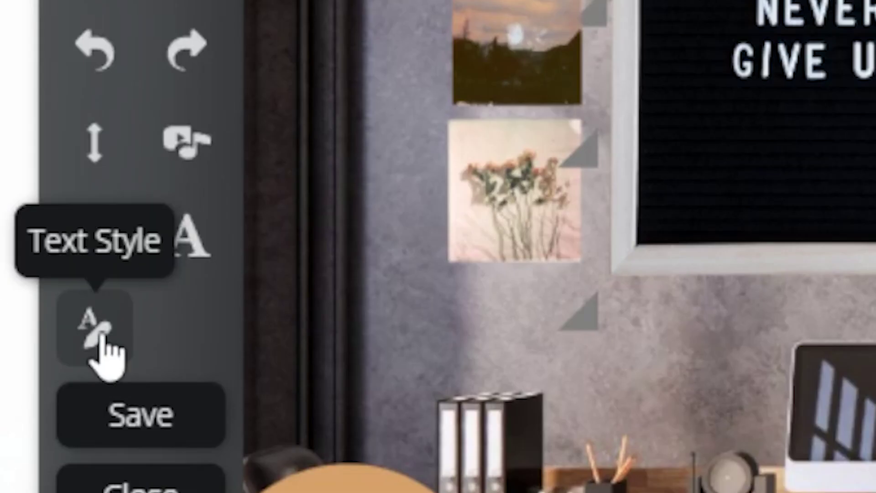
click(49, 317)
click(402, 250)
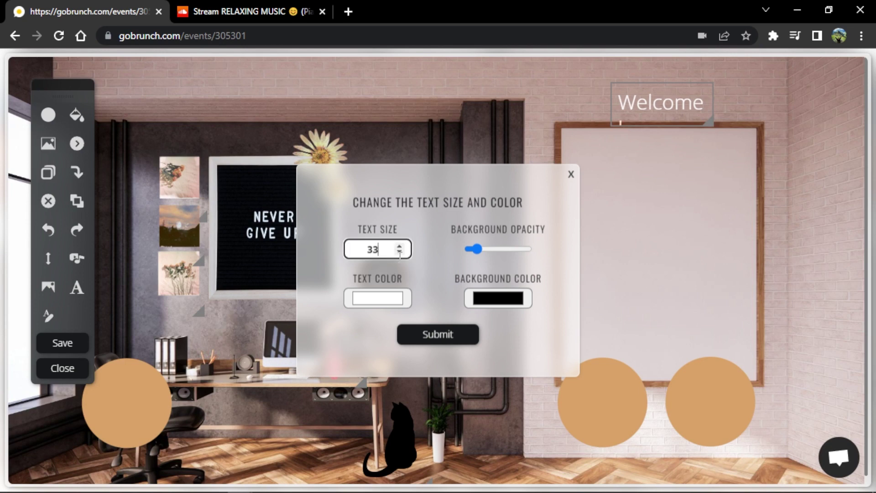
click(398, 253)
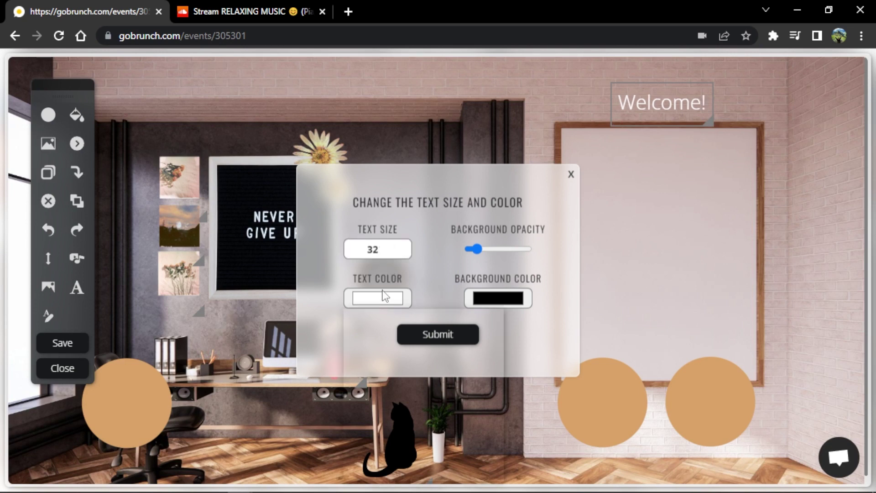
click(385, 299)
mouse_move(410, 323)
mouse_down()
mouse_move(506, 318)
mouse_move(503, 356)
mouse_up()
click(452, 276)
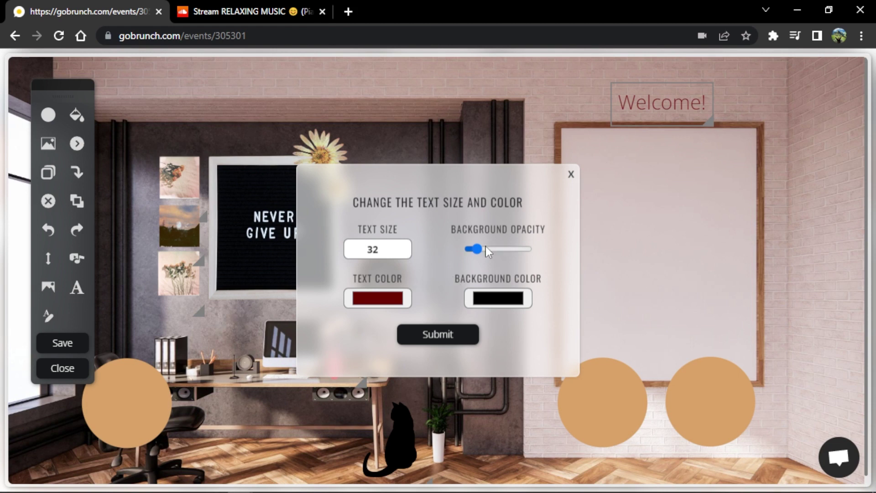
click(402, 245)
click(402, 246)
click(745, 131)
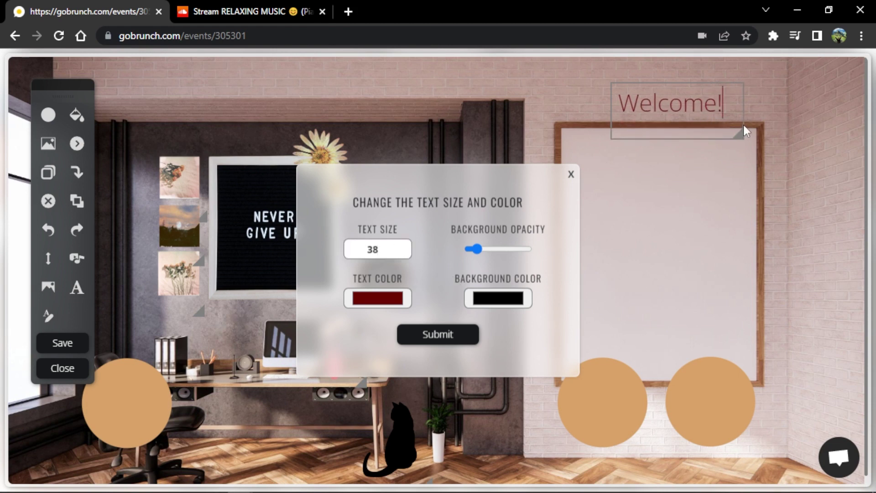
click(674, 256)
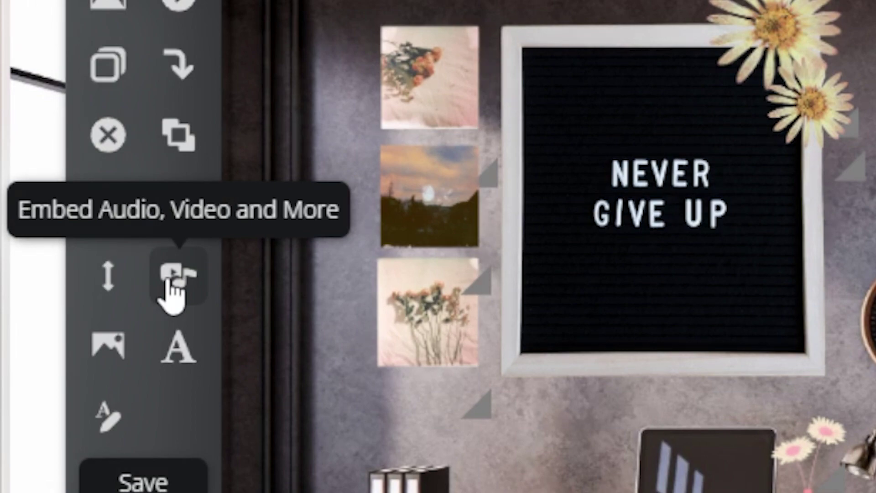
Step: Open the Embed Audio, Video and More code box, then go to the SoundCloud tab
click(172, 291)
click(395, 229)
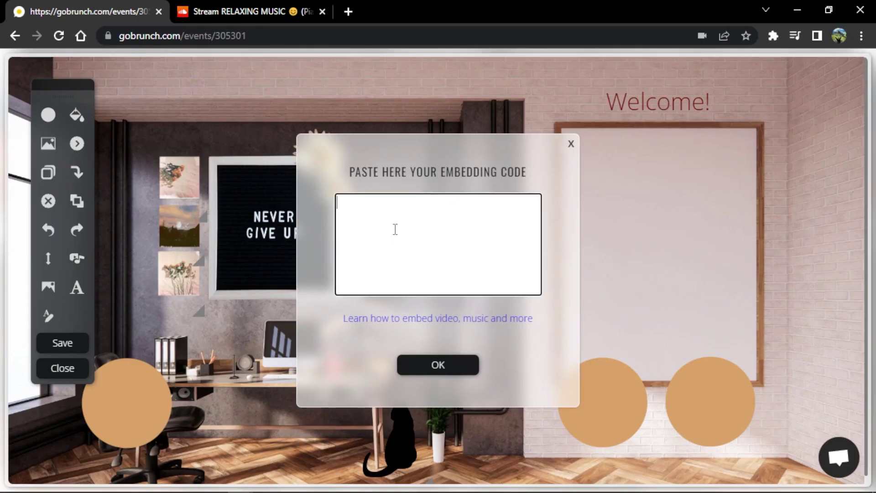
click(266, 15)
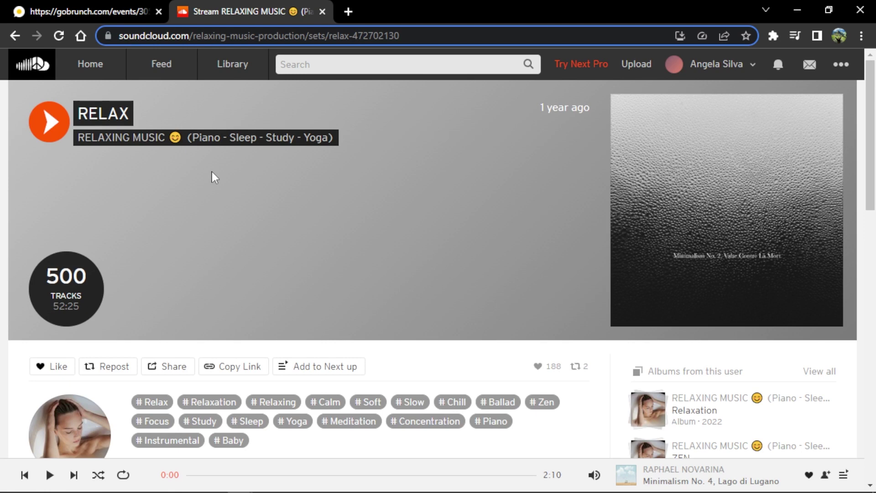
scroll(211, 177, down, 2)
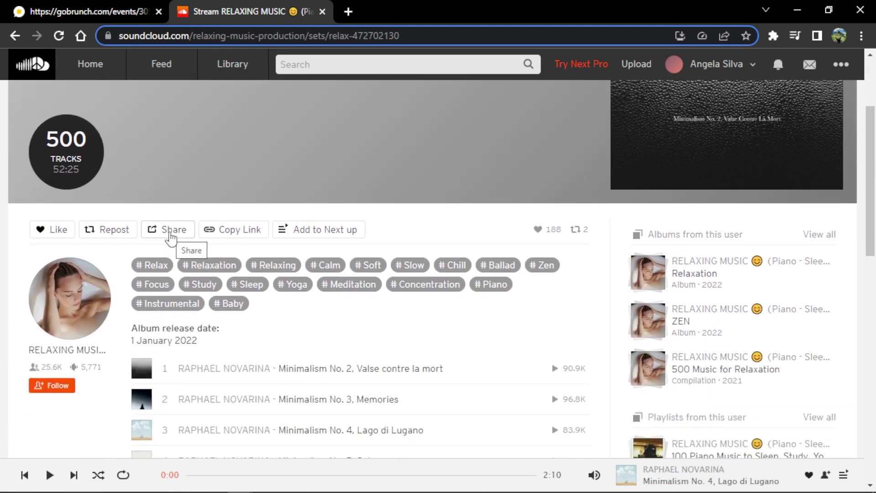
Step: Copy the RELAX album's embed code from SoundCloud's Share dialog and return to GoBrunch
click(170, 233)
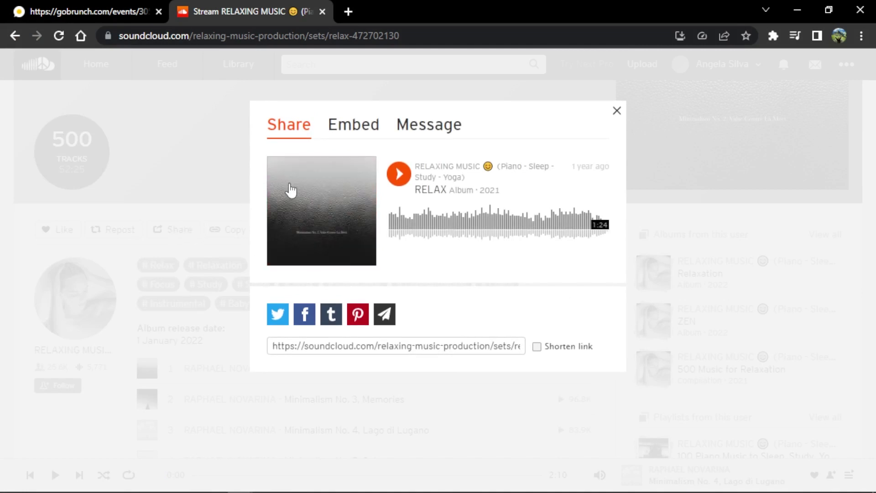
click(348, 130)
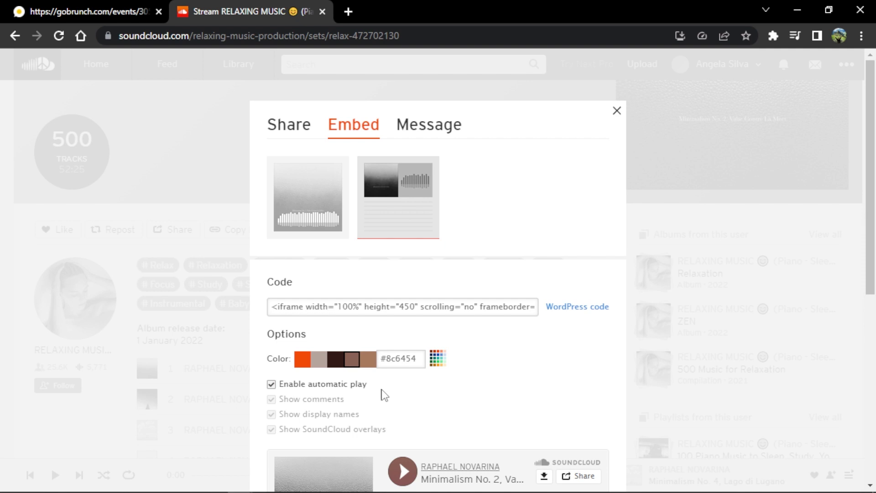
click(353, 306)
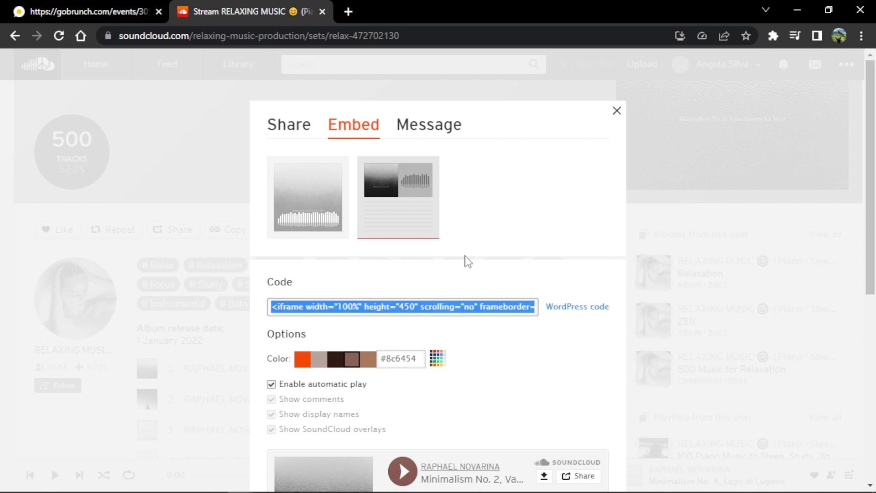
right_click(450, 306)
click(463, 314)
click(80, 17)
Step: Paste the SoundCloud embed code into the code box and add the player
right_click(389, 201)
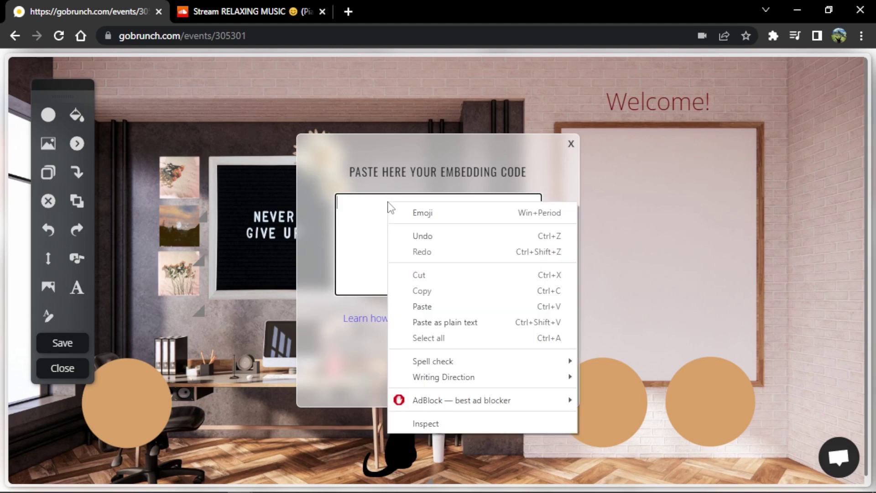
click(421, 307)
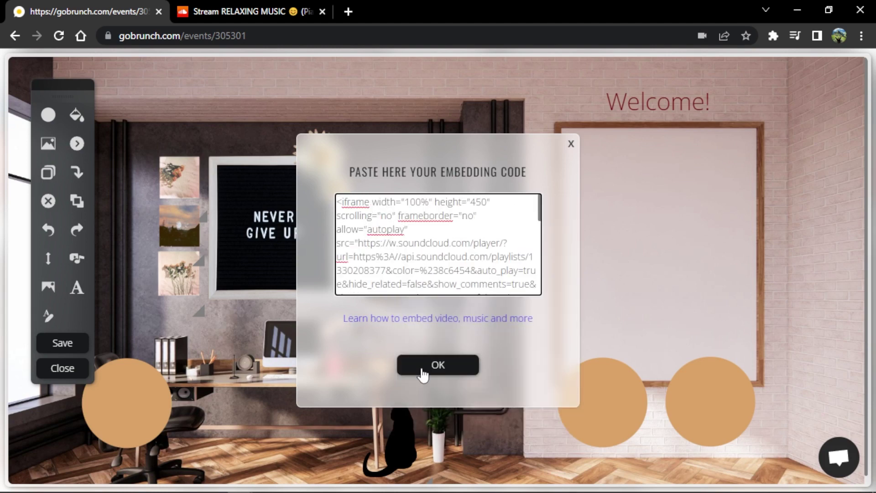
click(422, 372)
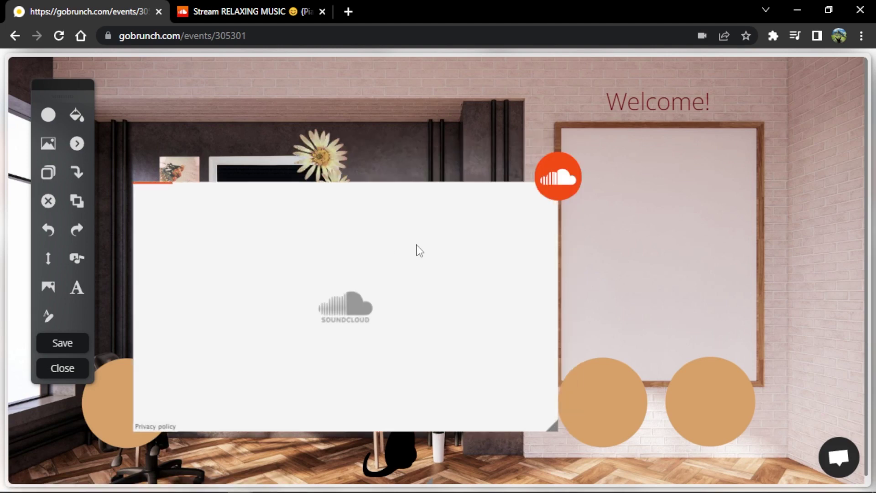
Step: Pause the player and shrink it into a small icon in the top-right corner
drag(559, 182, 695, 145)
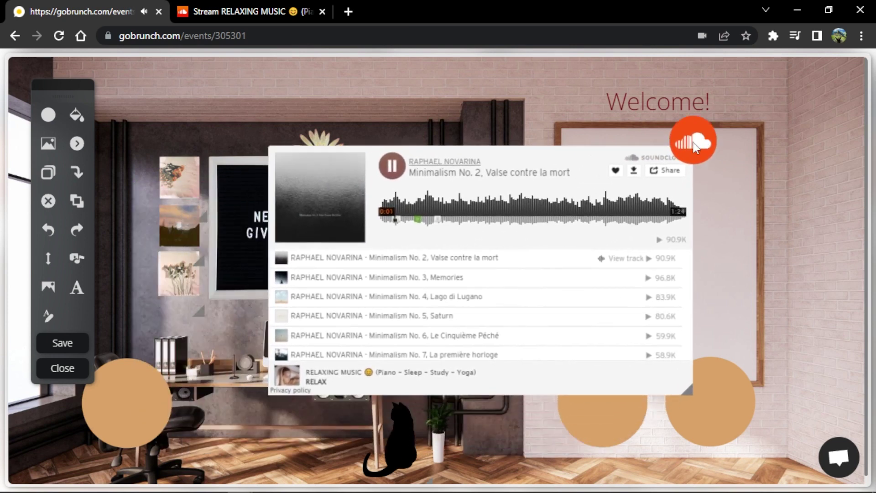
click(403, 171)
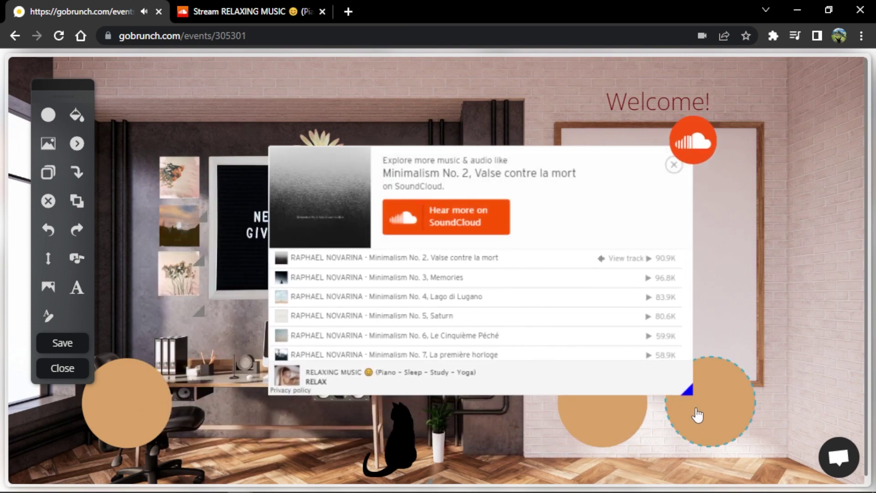
drag(686, 390, 835, 103)
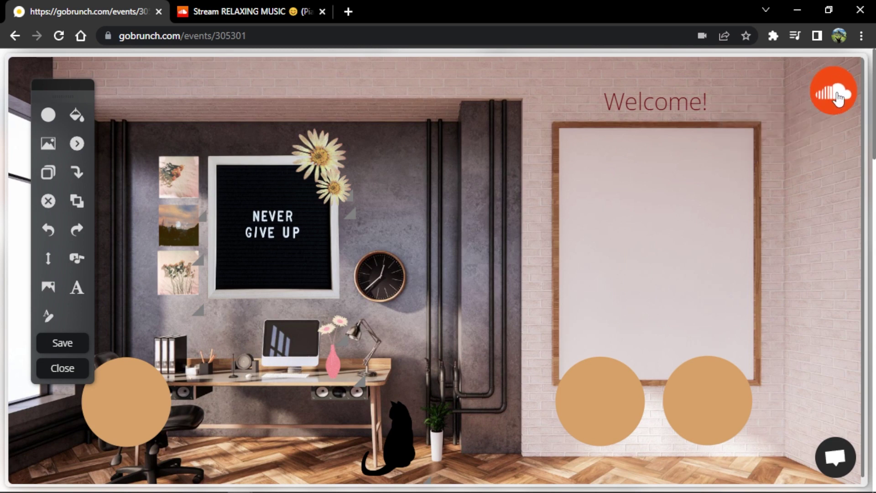
drag(837, 97, 840, 94)
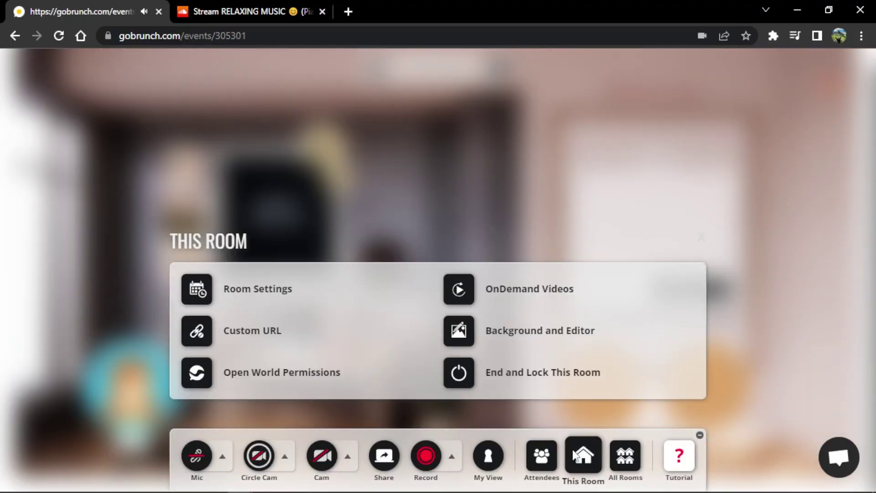
Step: Set the room's custom URL name to 'AngelaOffice' and confirm it
click(247, 335)
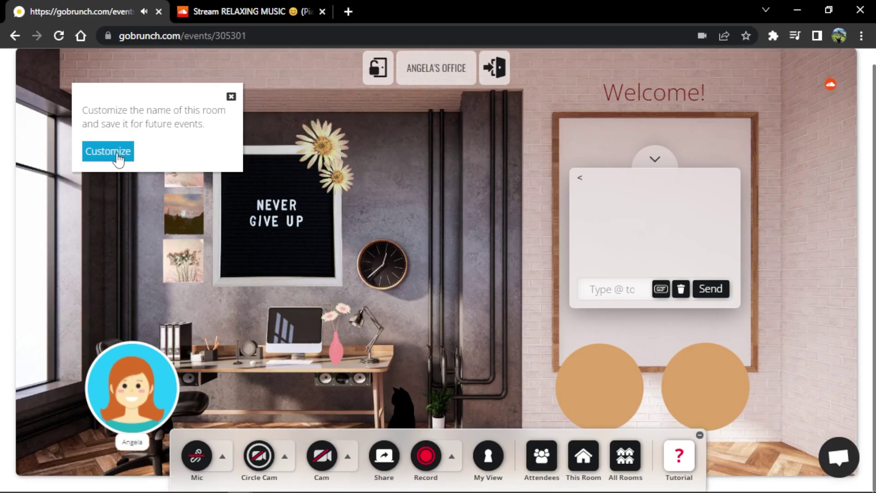
click(117, 157)
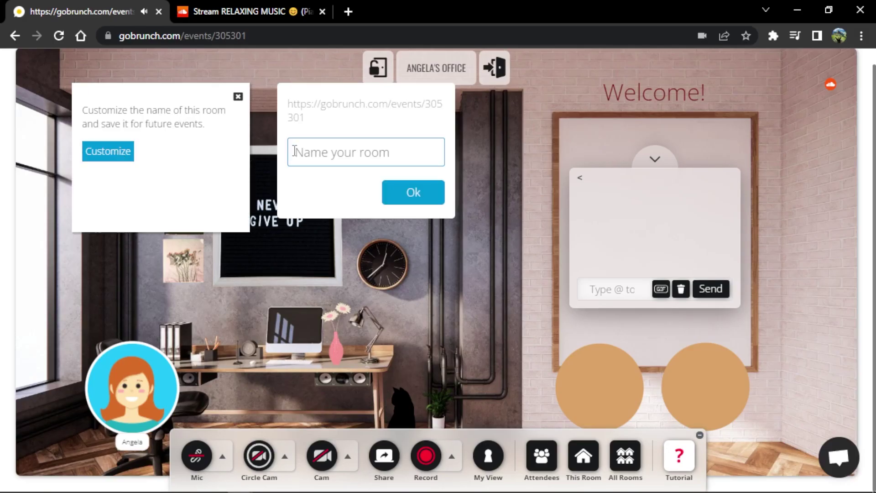
text(AngelaOffice)
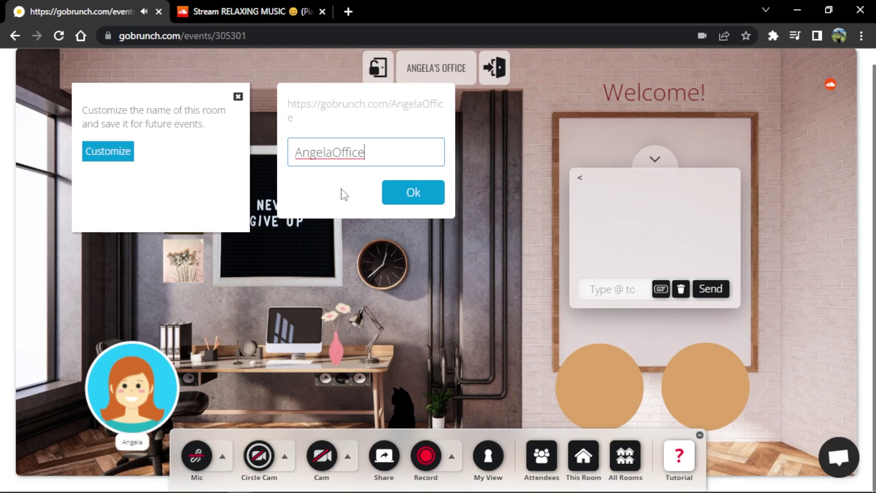
click(393, 197)
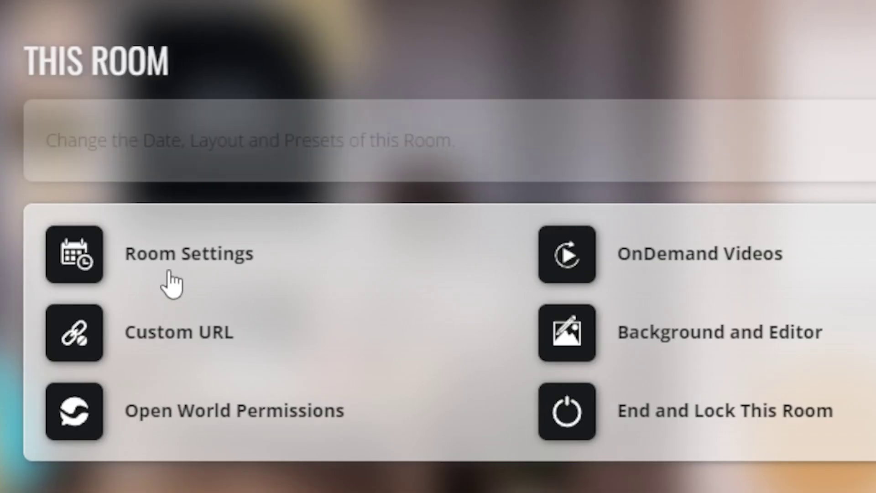
Step: Look through the Room Settings presets and layout, then close them unchanged
click(171, 274)
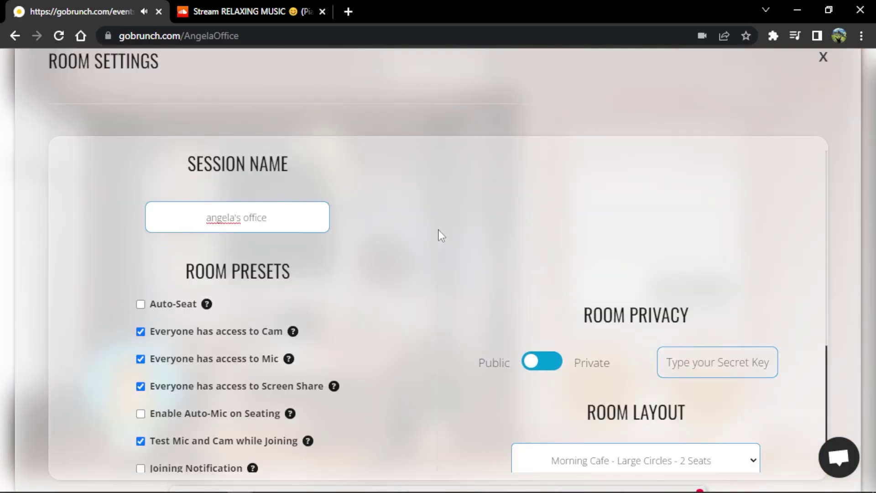
scroll(439, 231, down, 2)
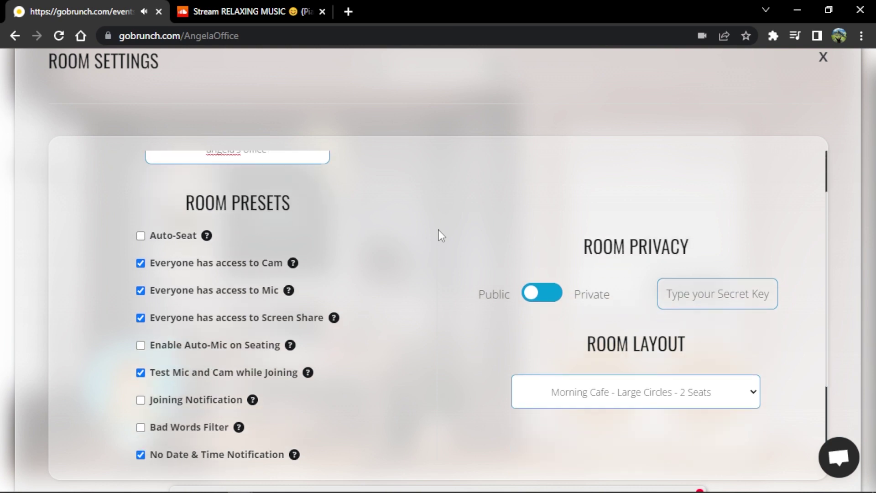
scroll(352, 342, down, 1)
scroll(376, 332, down, 2)
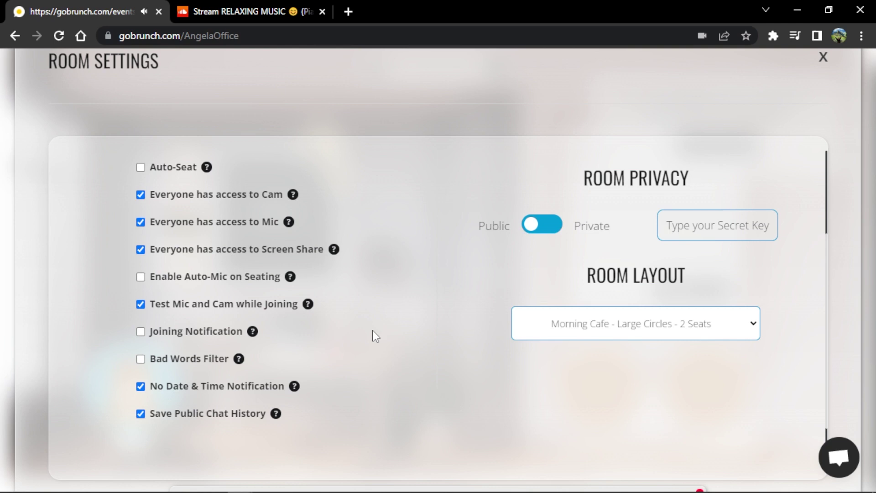
scroll(373, 336, down, 2)
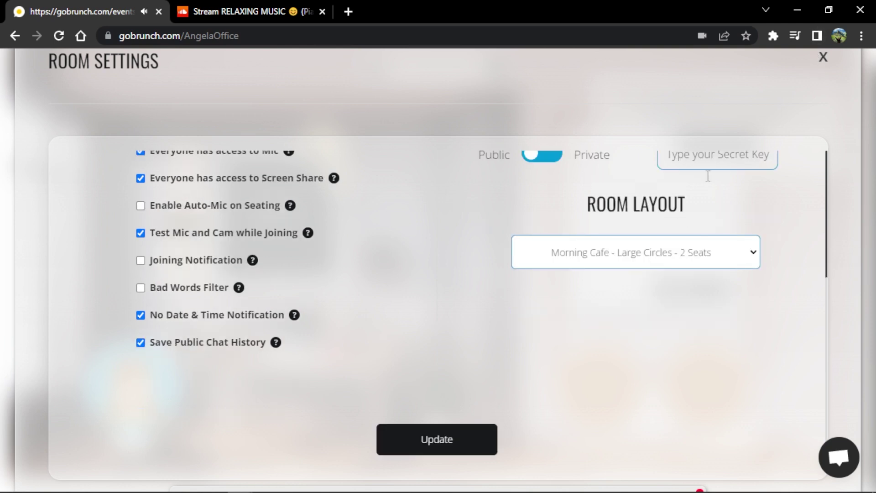
click(821, 61)
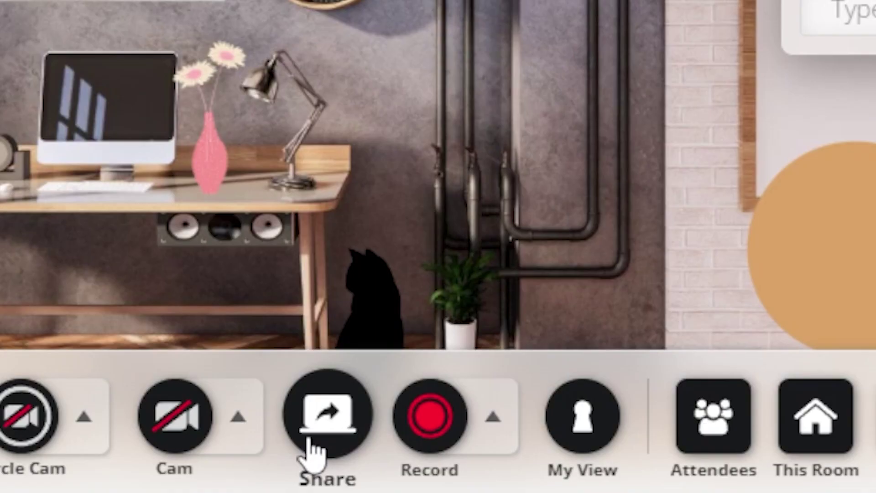
Step: Copy the room link gobrunch.com/AngelaOffice from the Share menu
click(382, 461)
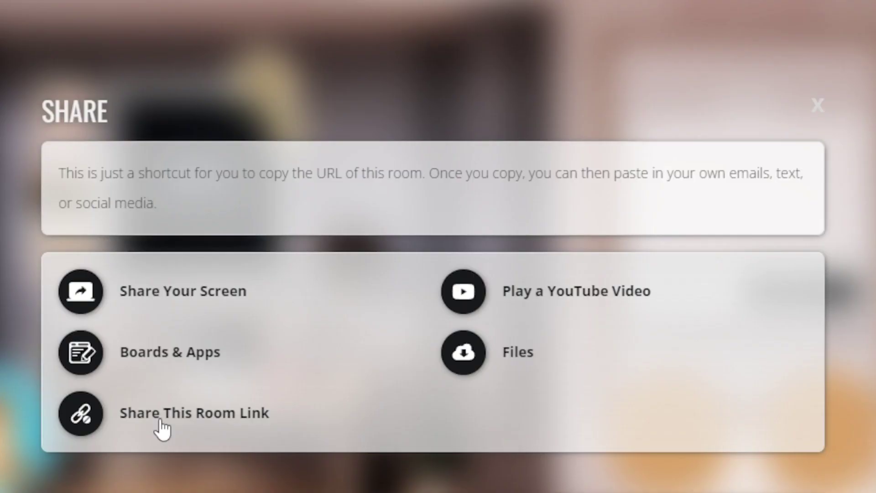
click(160, 426)
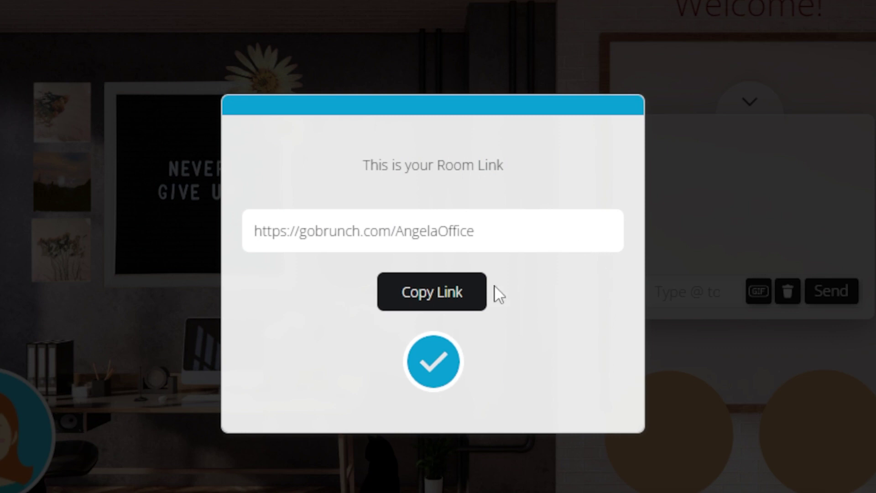
click(449, 292)
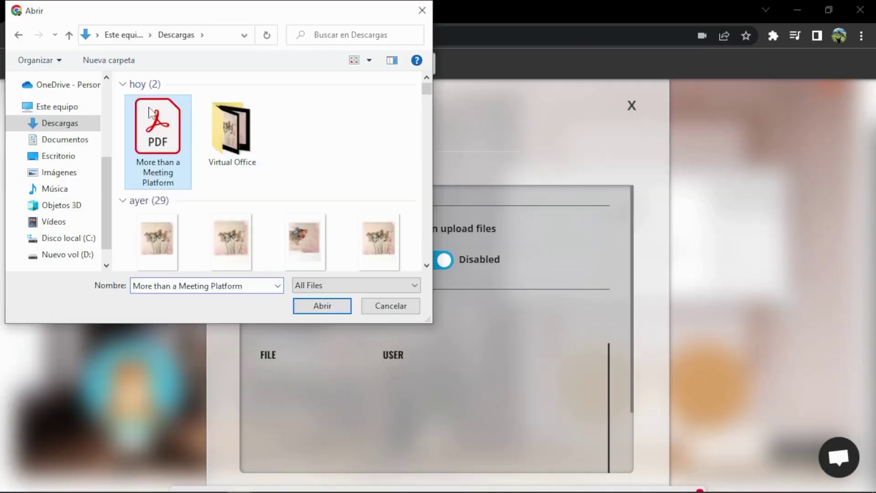
Step: Upload 'More than a Meeting Platform.pdf' from Downloads to the Files panel
double_click(150, 112)
scroll(480, 271, down, 2)
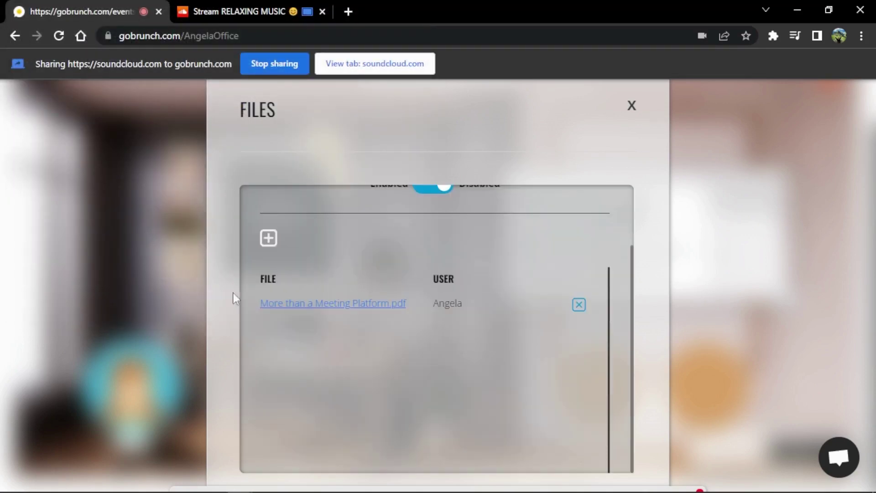